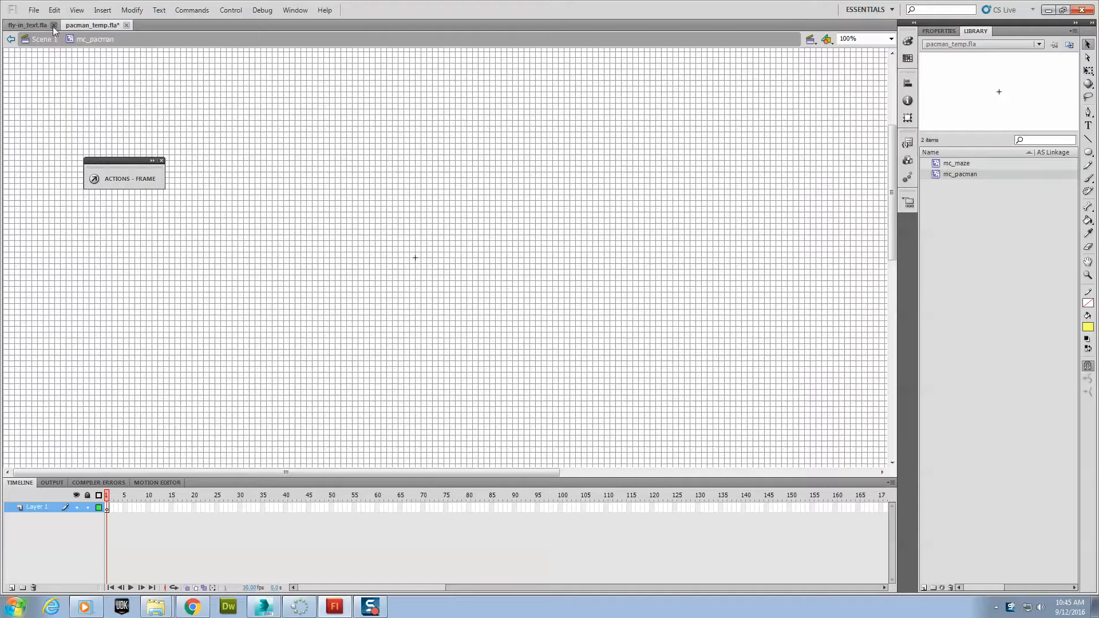
# - Inspect the grid and snapping settings
pyautogui.click(88, 10)
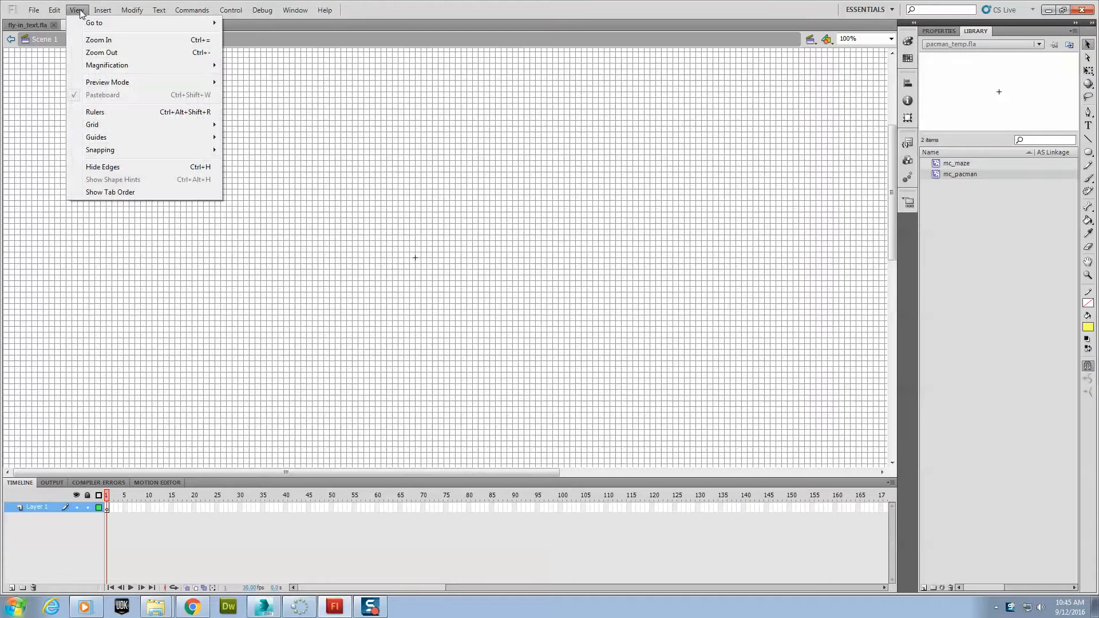
pyautogui.moveTo(113, 127)
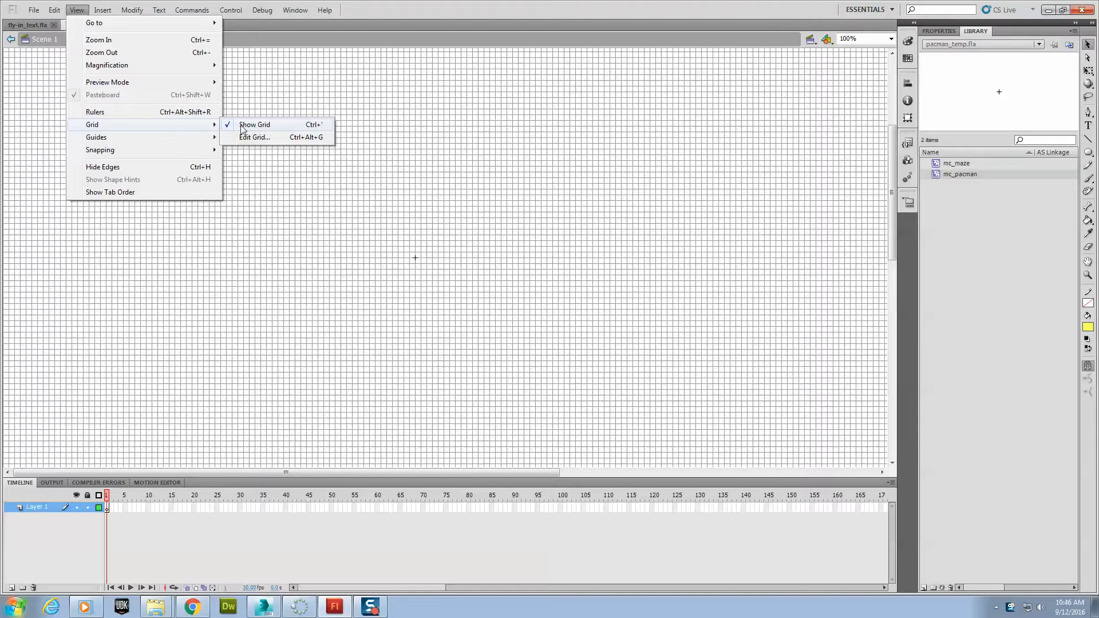
pyautogui.moveTo(164, 150)
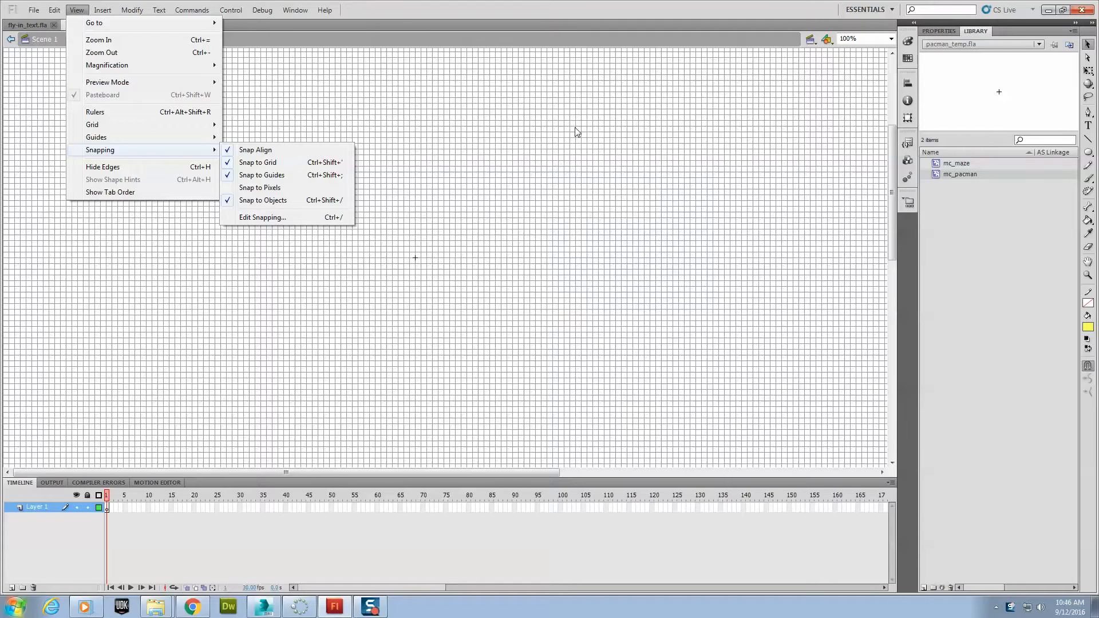
pyautogui.press('Escape')
pyautogui.press('Escape')
# - With the Oval tool, draw a pale yellow circle without a stroke, about 64 px wide, centered on the registration point, and save the file
pyautogui.click(1088, 152)
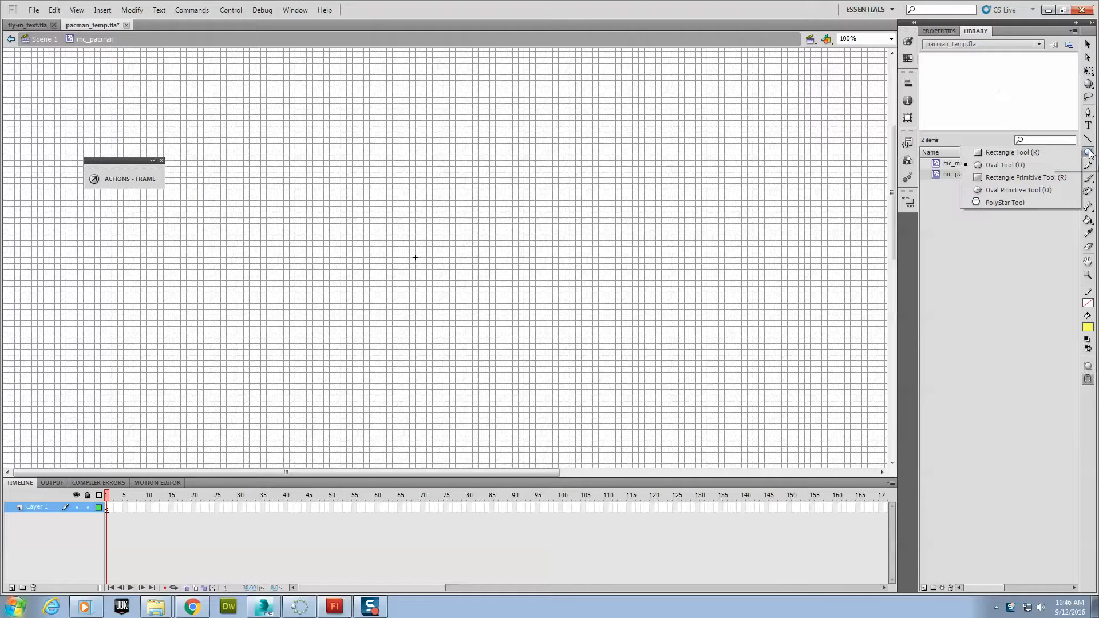
pyautogui.click(1029, 165)
pyautogui.click(1088, 303)
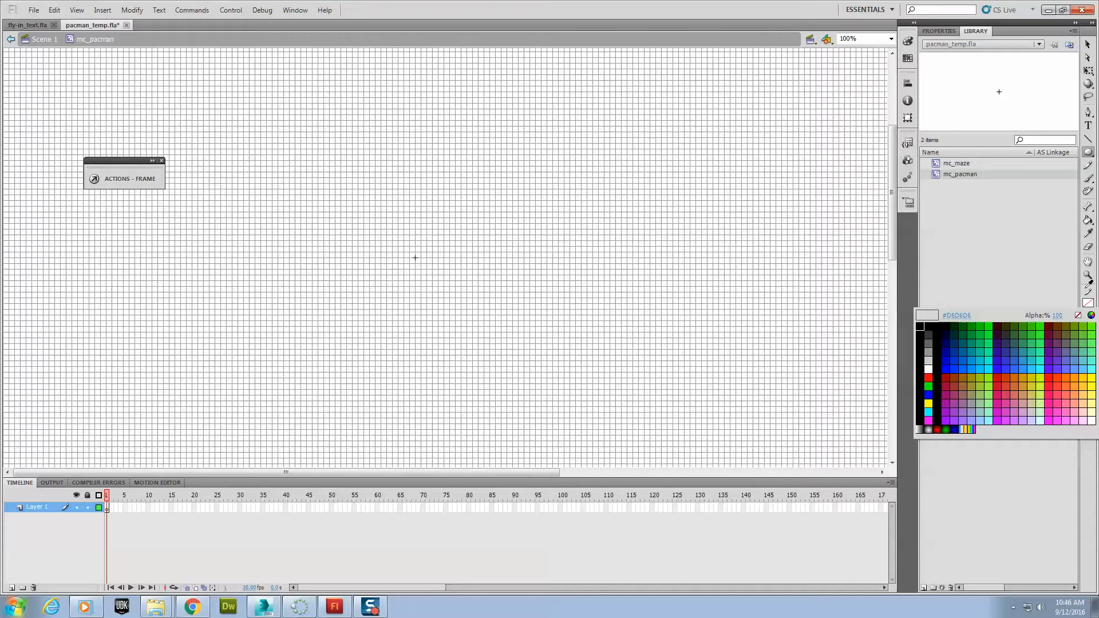
pyautogui.click(1089, 284)
pyautogui.click(1088, 327)
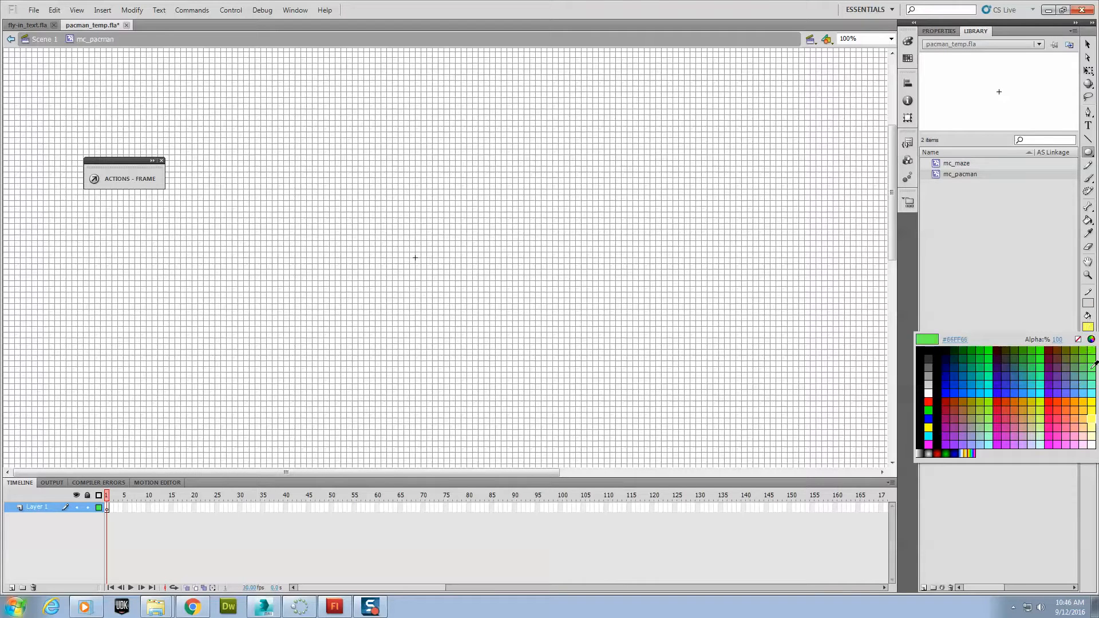
pyautogui.click(1094, 423)
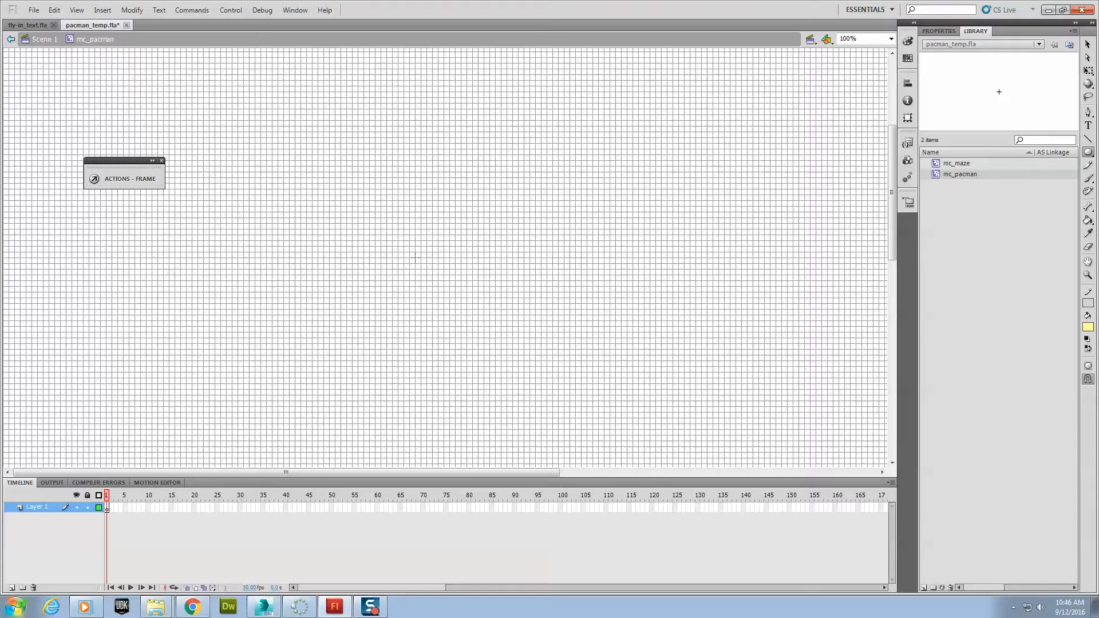
pyautogui.moveTo(415, 257); pyautogui.dragTo(444, 222)
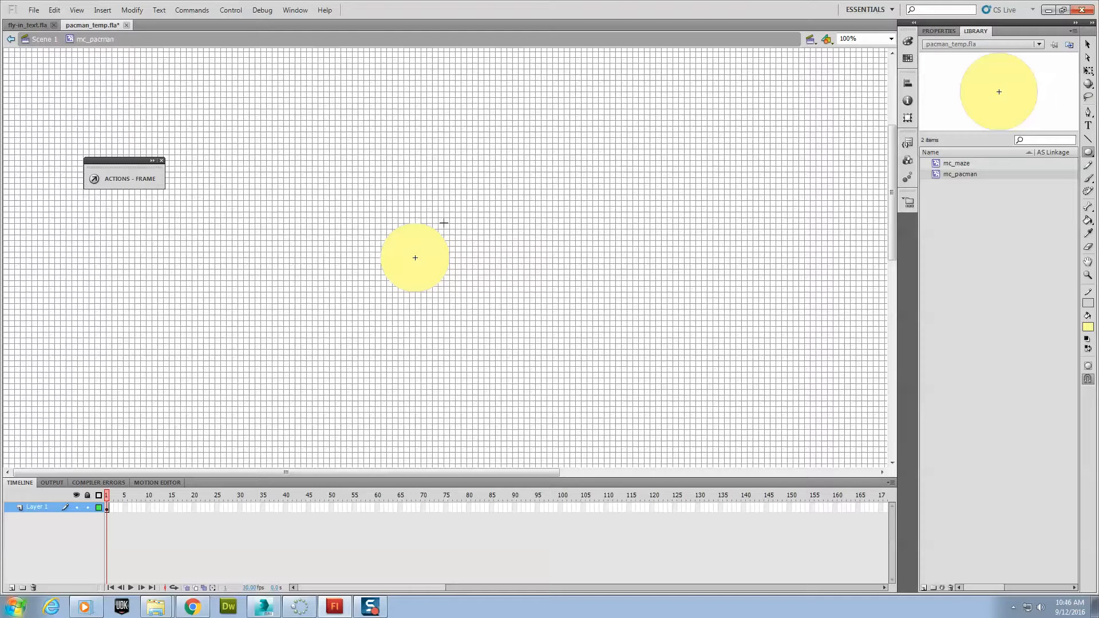
pyautogui.hotkey('ctrl', 's')
pyautogui.click(1088, 44)
pyautogui.moveTo(311, 170); pyautogui.dragTo(505, 258)
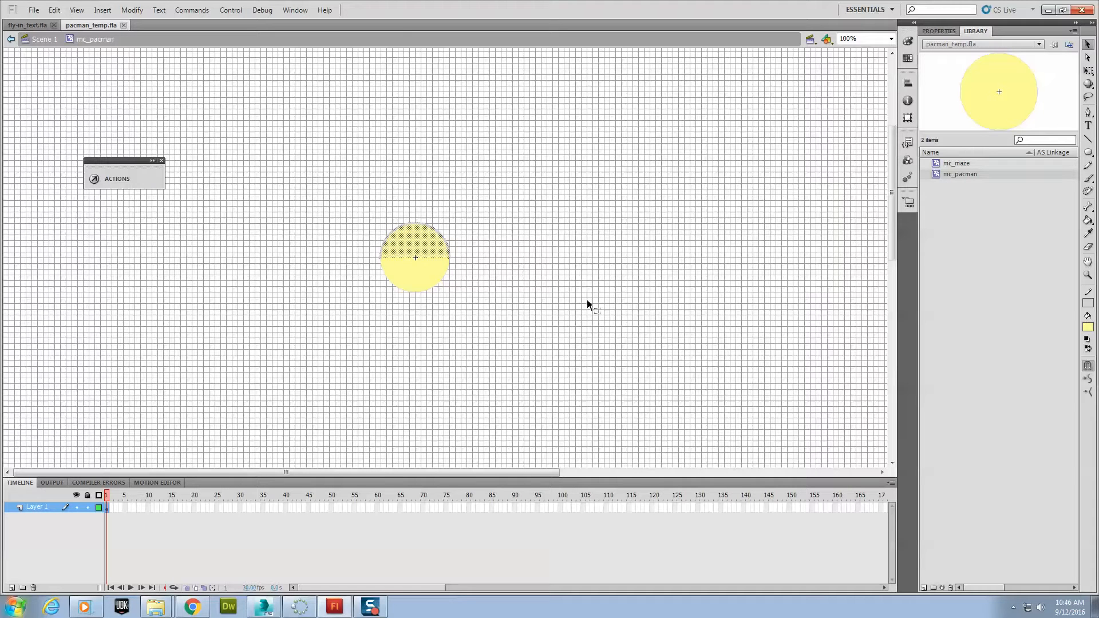
pyautogui.click(492, 201)
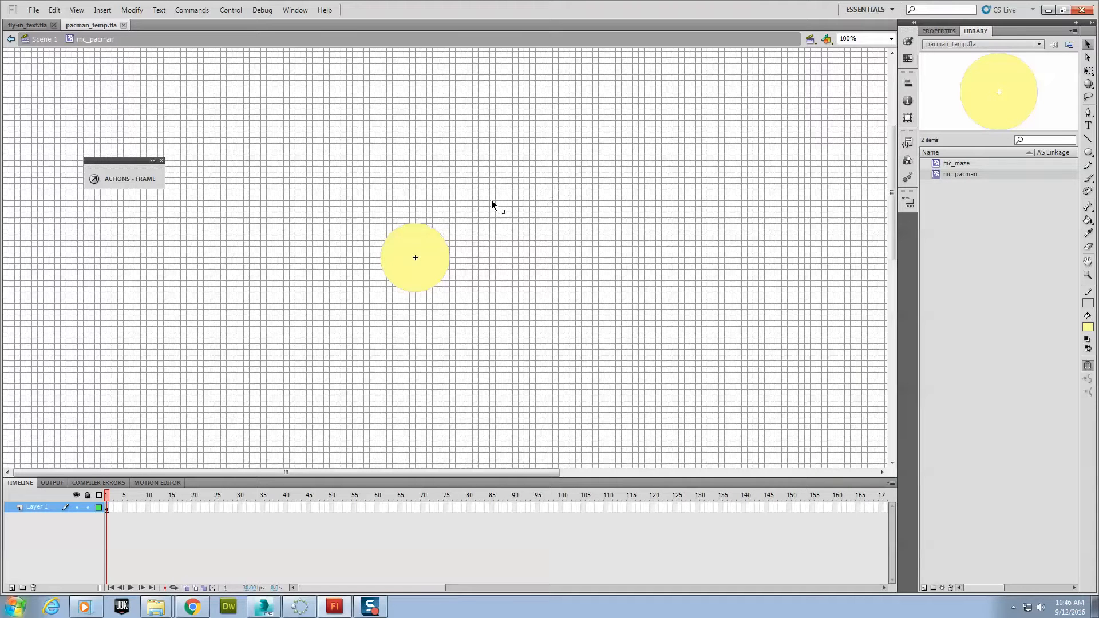
pyautogui.click(438, 234)
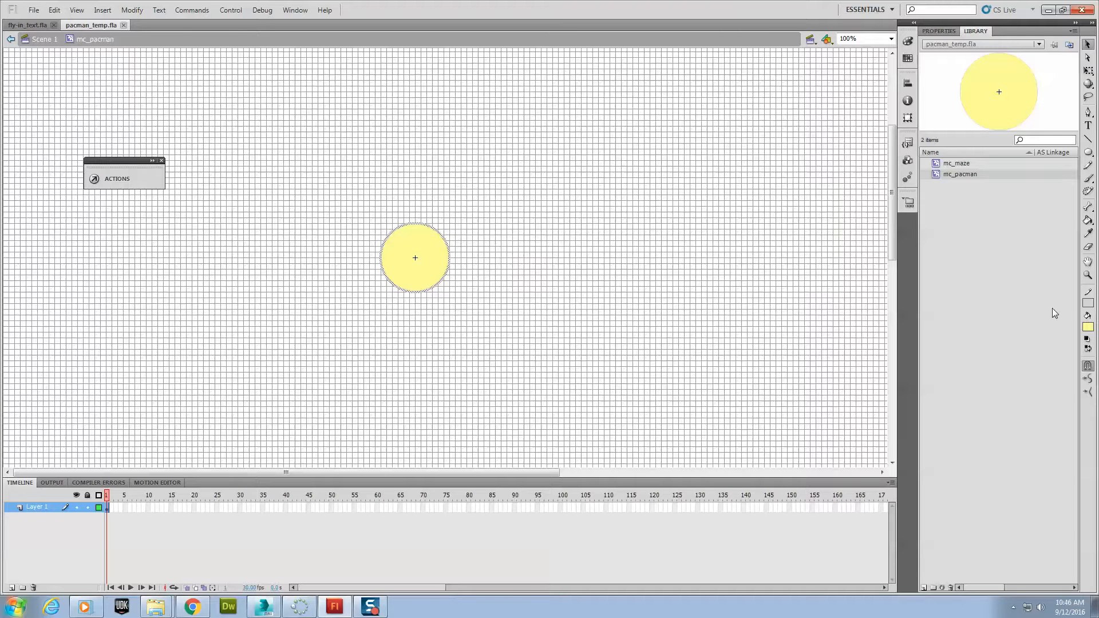
pyautogui.click(1091, 306)
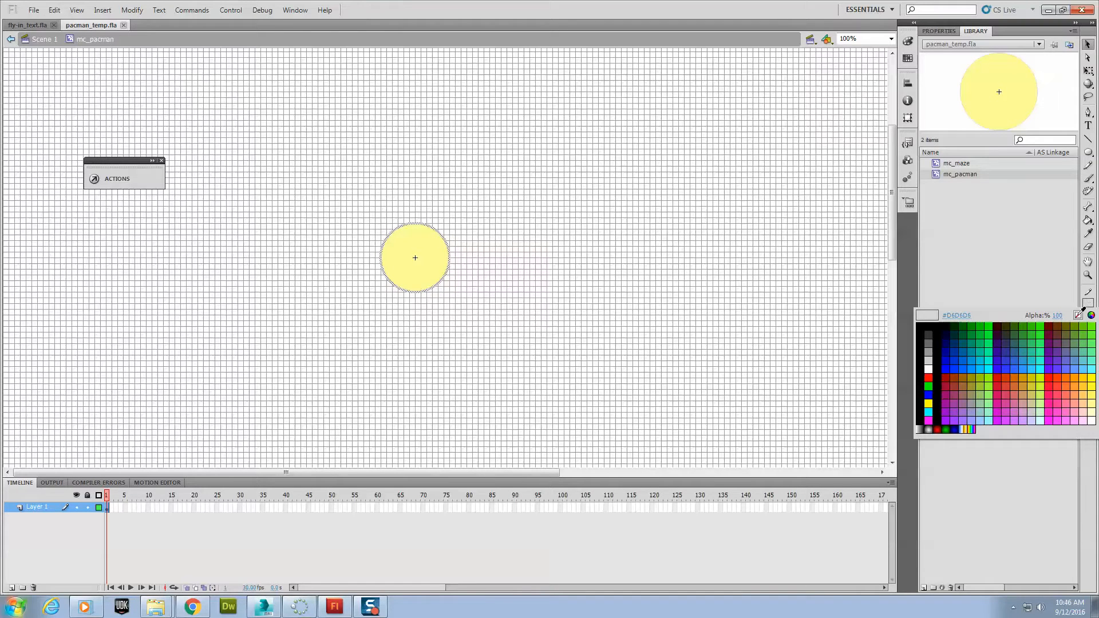
pyautogui.click(687, 169)
pyautogui.click(483, 218)
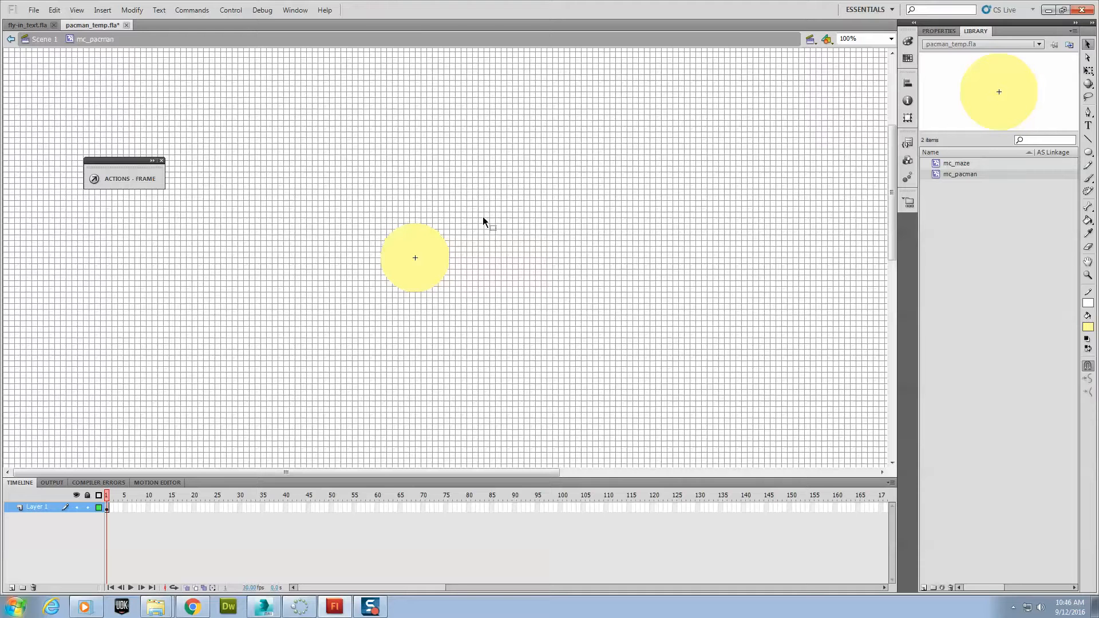
# - Select and cut the top half of the circle
pyautogui.moveTo(349, 198); pyautogui.dragTo(486, 259)
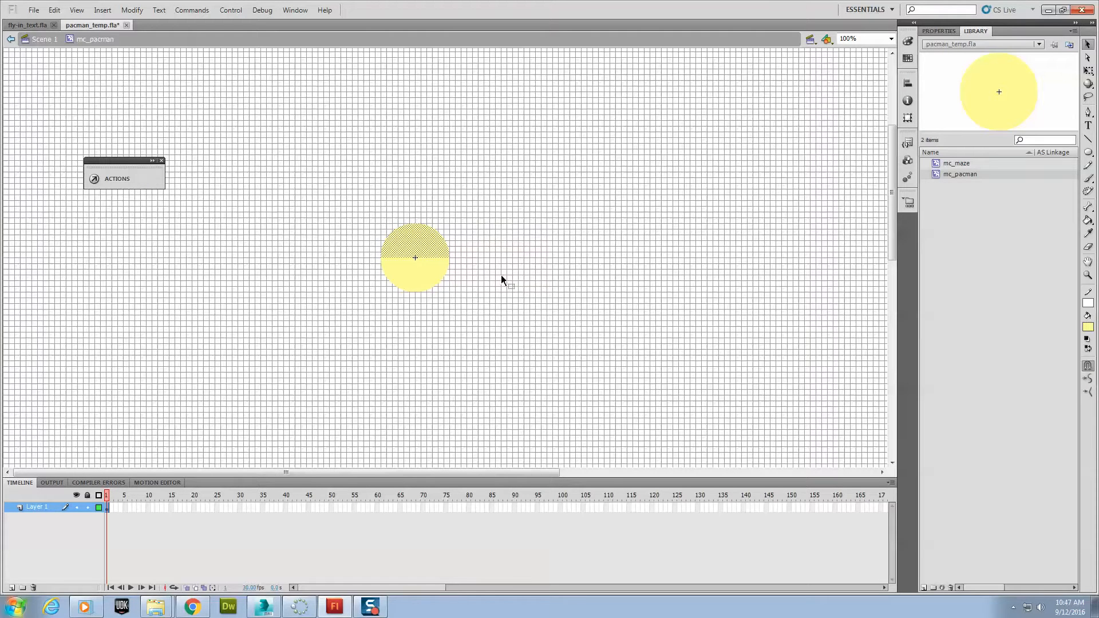
pyautogui.click(54, 10)
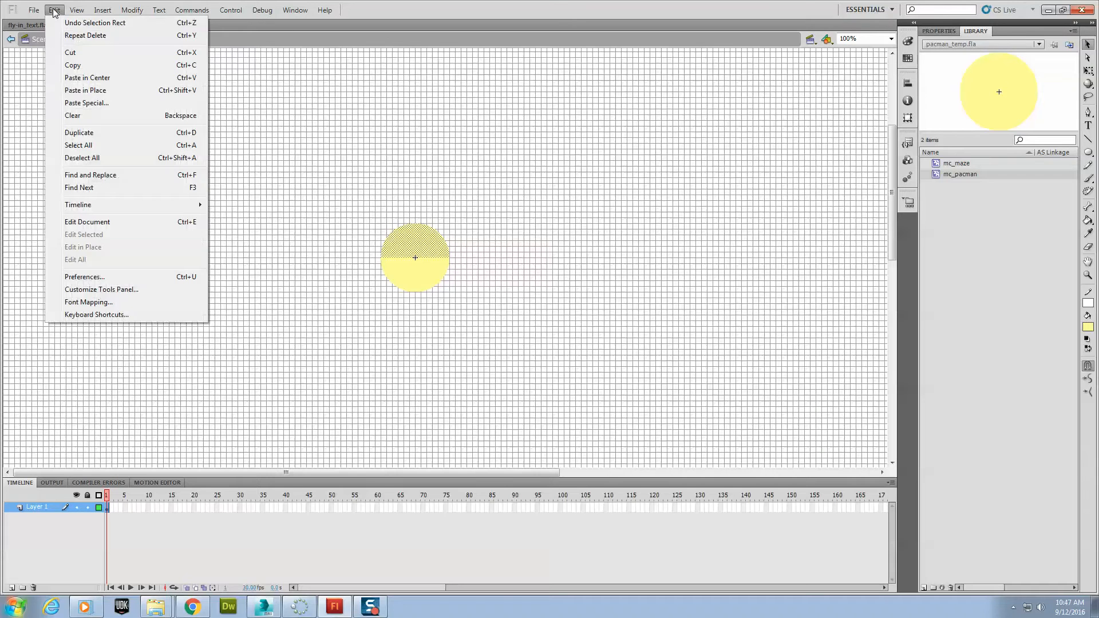
pyautogui.click(75, 52)
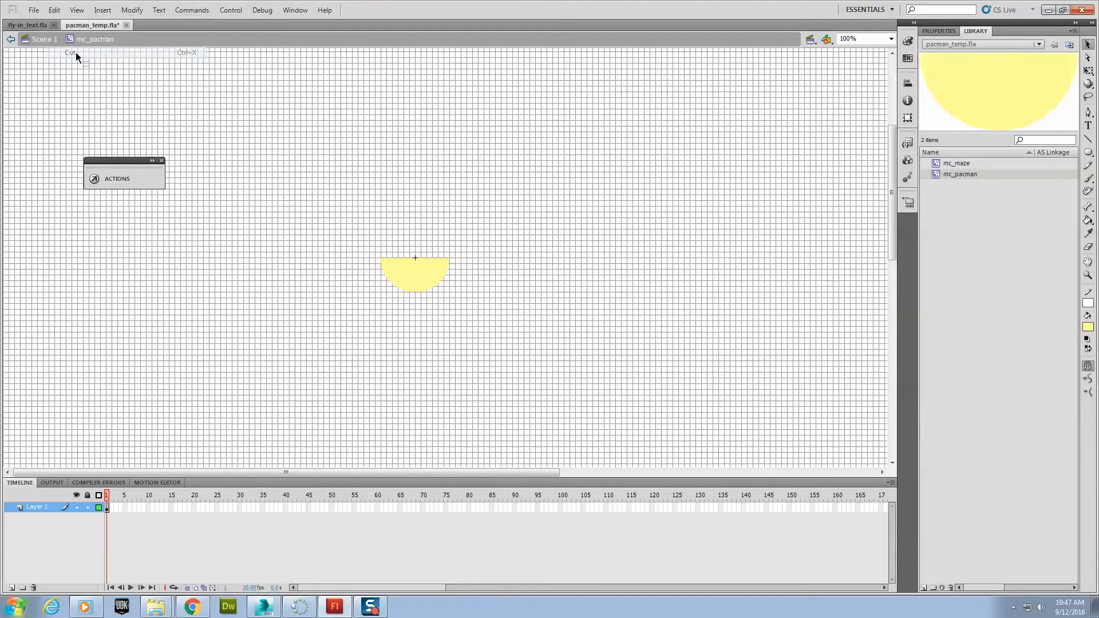
# - Add a new layer and name it top
pyautogui.click(11, 588)
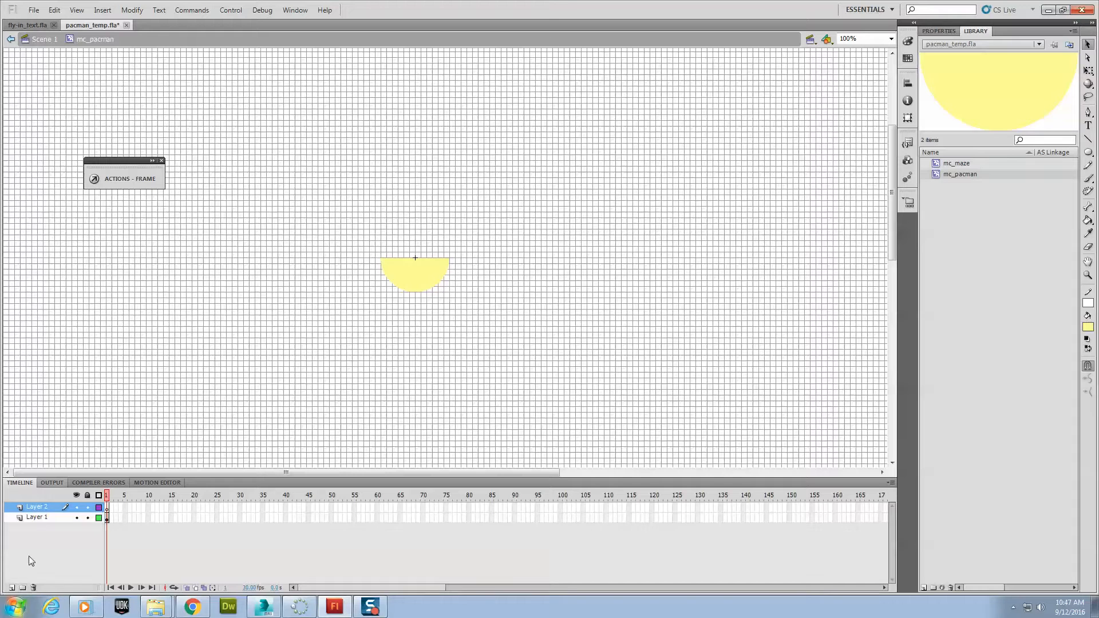
pyautogui.doubleClick(44, 507)
pyautogui.write('top')
# - Paste the top half of the circle in place on the top layer
pyautogui.click(64, 428)
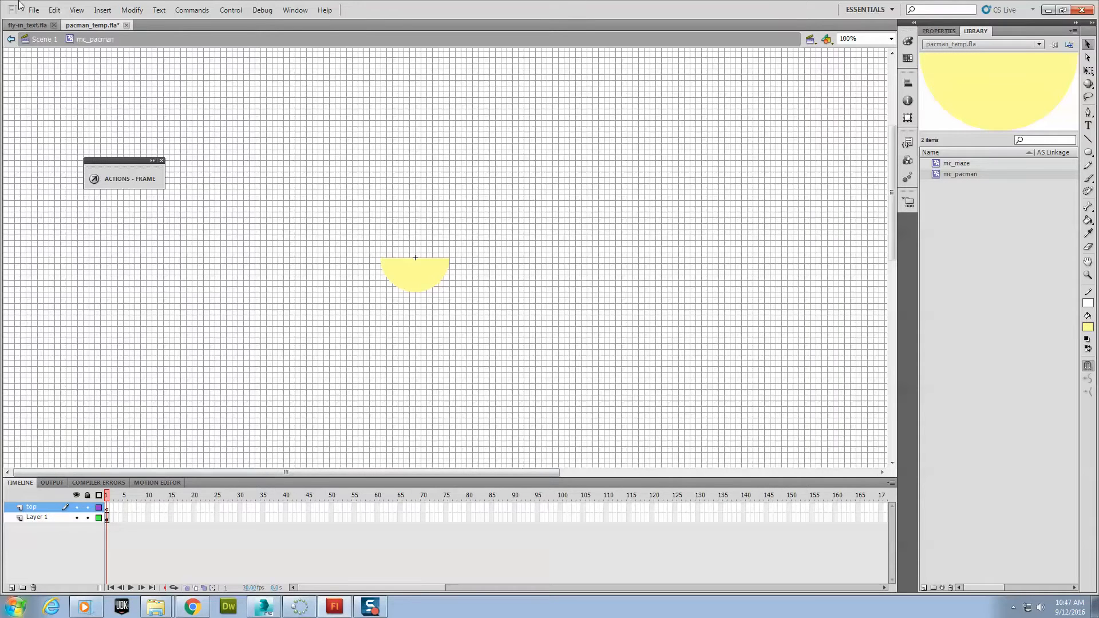
pyautogui.click(54, 11)
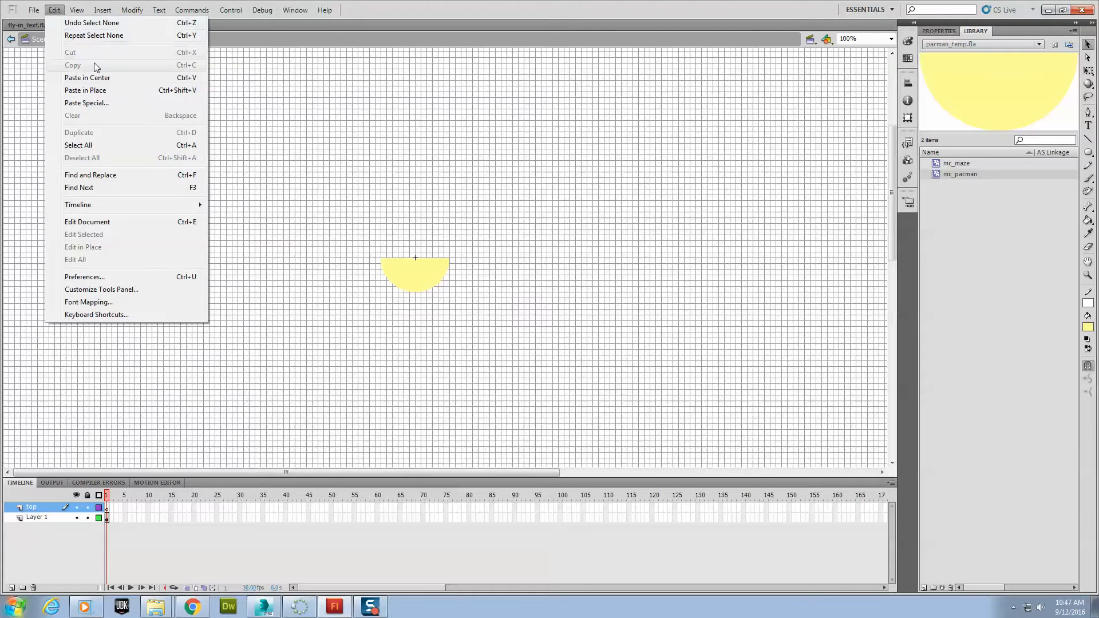
pyautogui.click(108, 91)
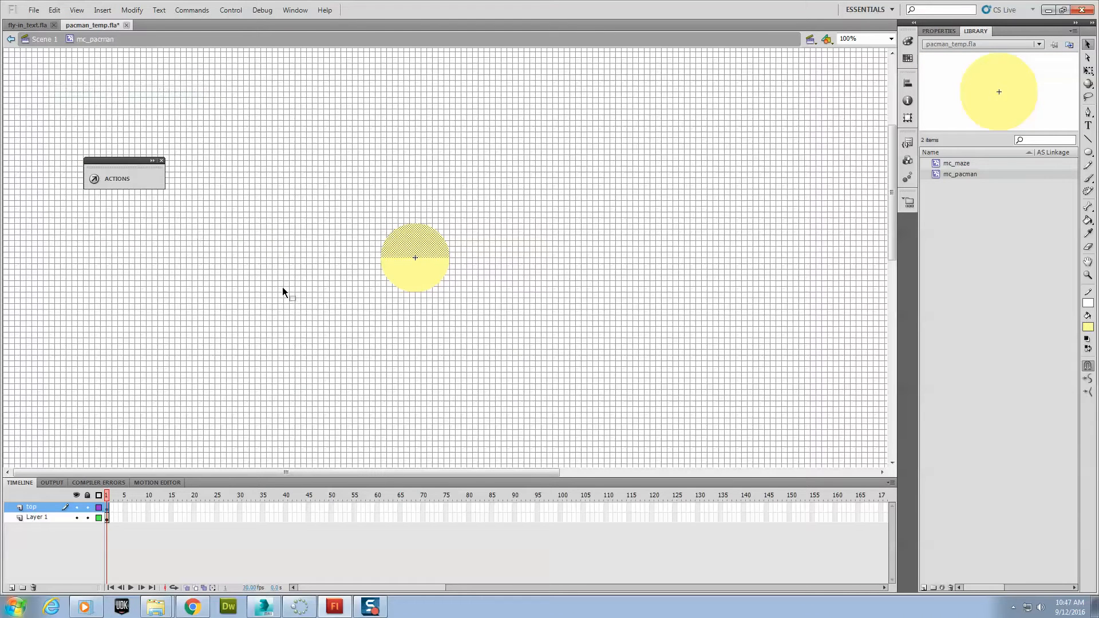
# - Rename Layer 1 to bottom
pyautogui.click(413, 283)
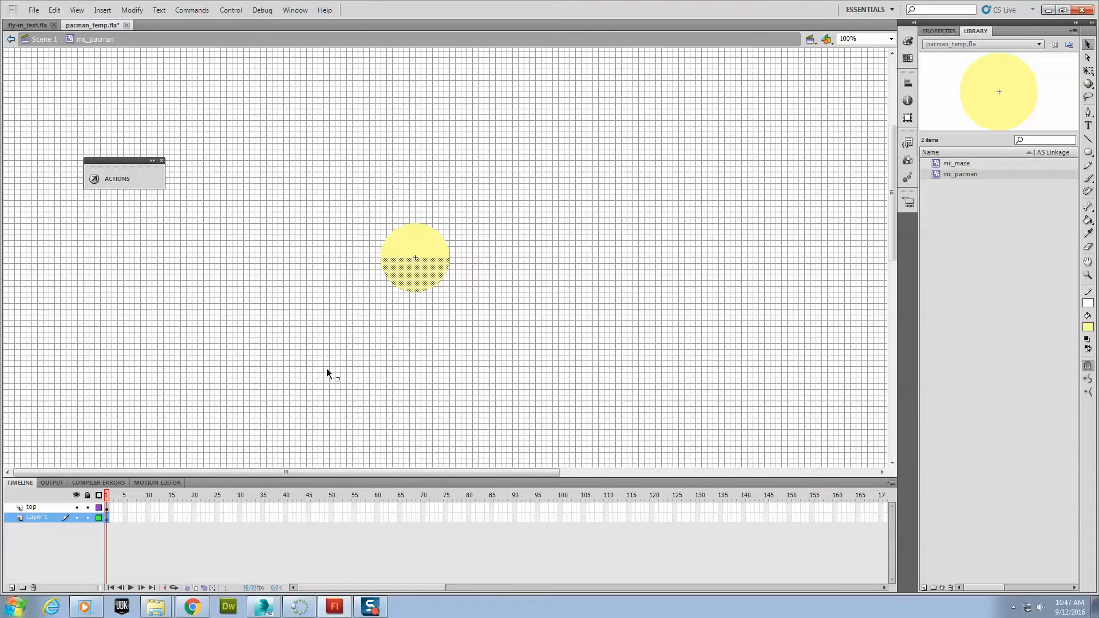
pyautogui.doubleClick(35, 519)
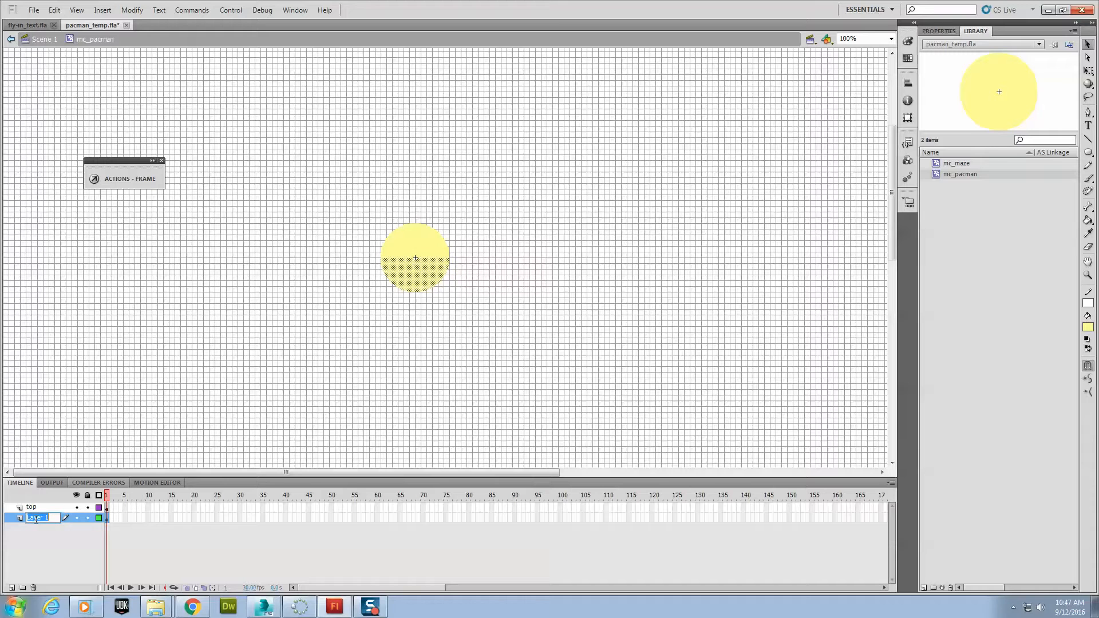
pyautogui.write('bottom')
# - Insert frames up to frame 15 on both the top and bottom layers
pyautogui.rightClick(170, 507)
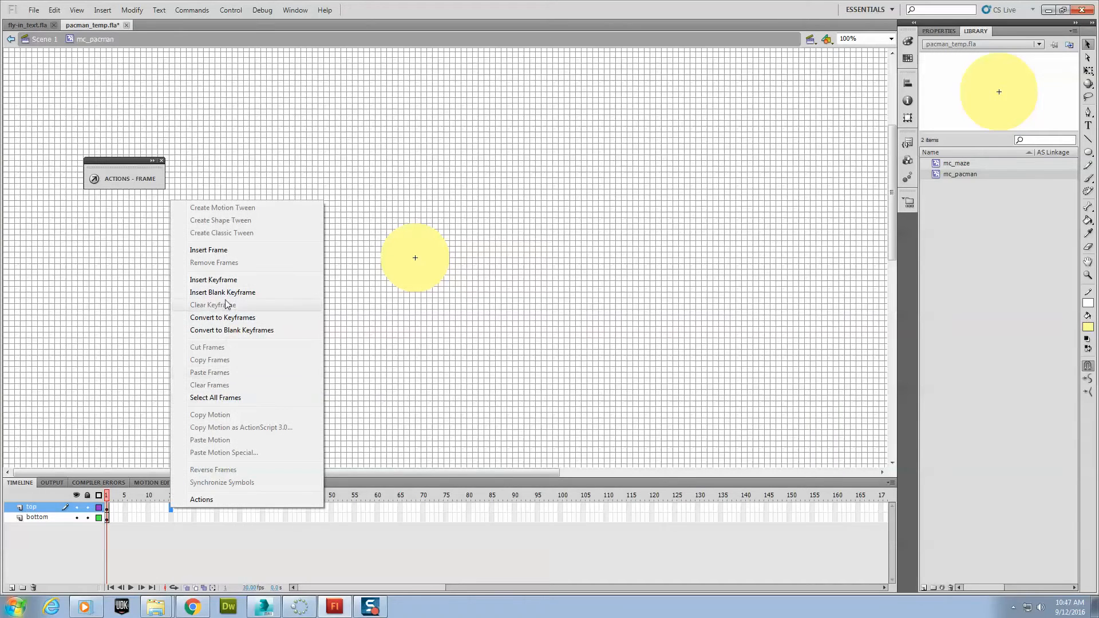
pyautogui.click(226, 256)
pyautogui.rightClick(170, 518)
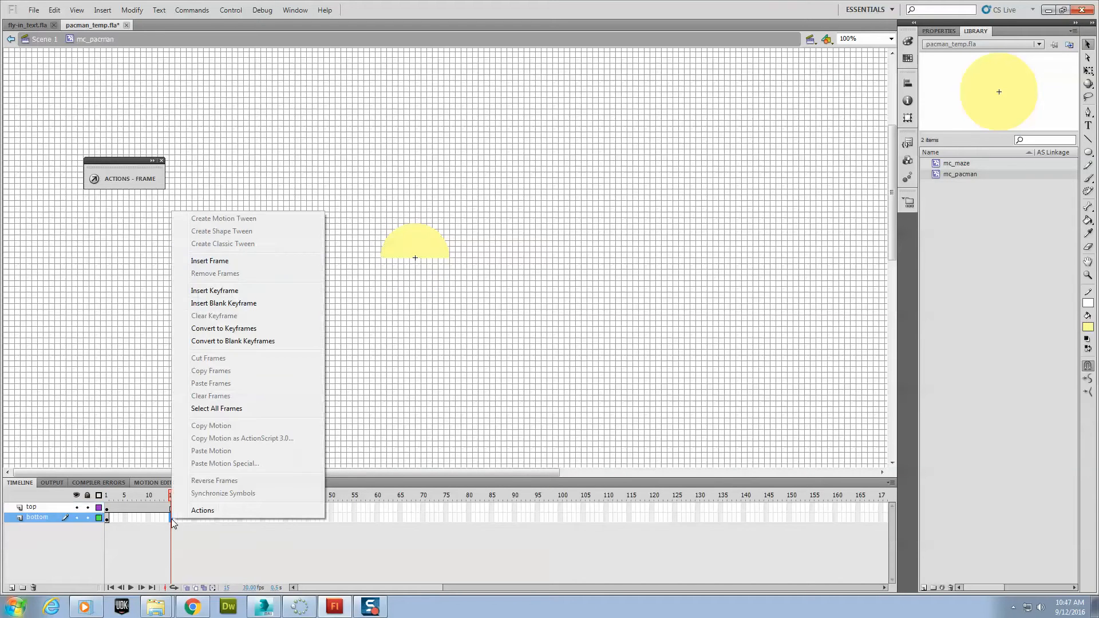
pyautogui.click(252, 261)
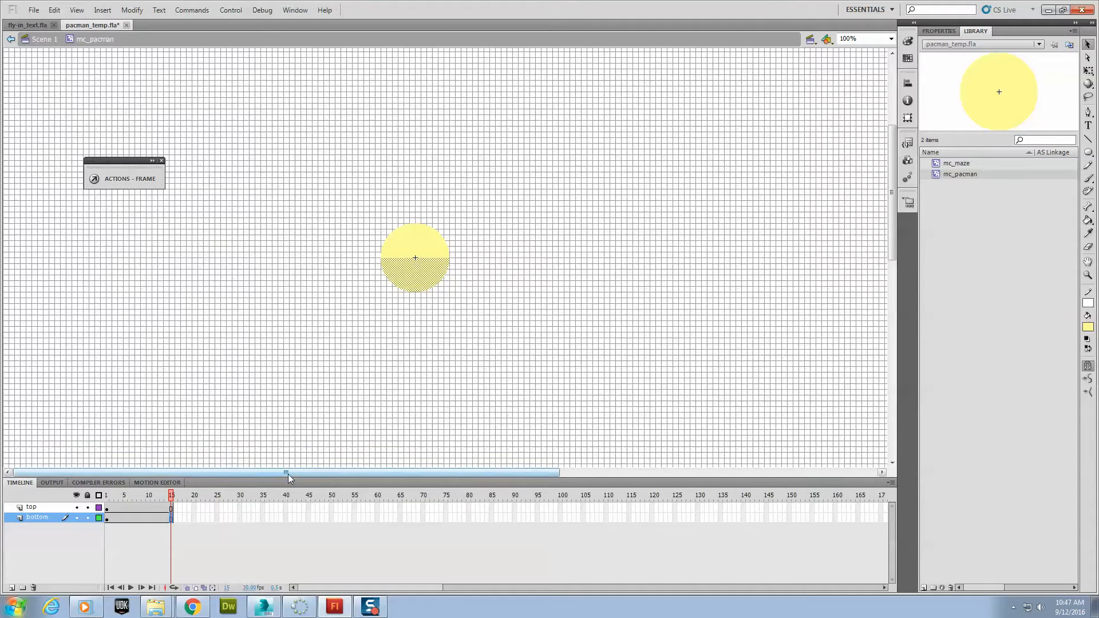
# - Create classic tweens starting at frame 1 on the top and bottom layers
pyautogui.click(106, 509)
pyautogui.rightClick(107, 510)
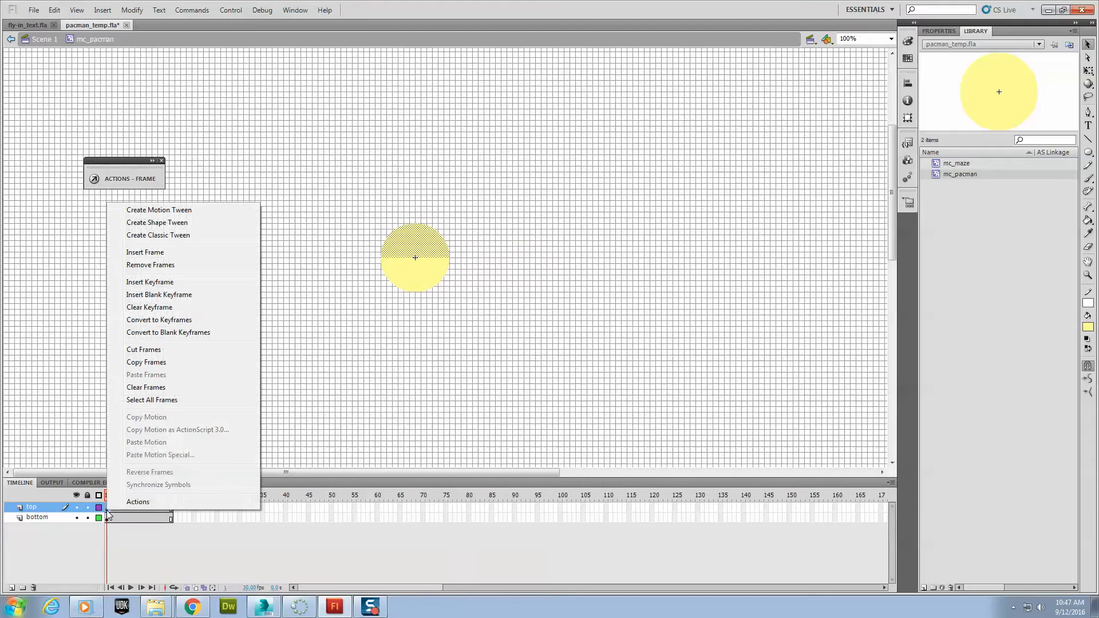
pyautogui.click(188, 236)
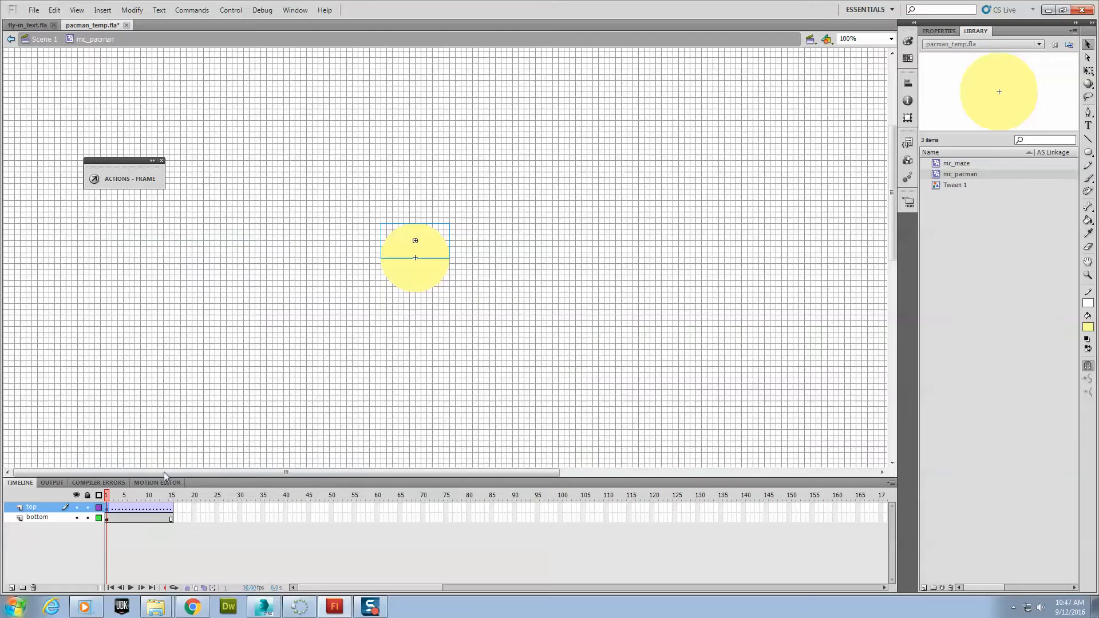
pyautogui.rightClick(105, 519)
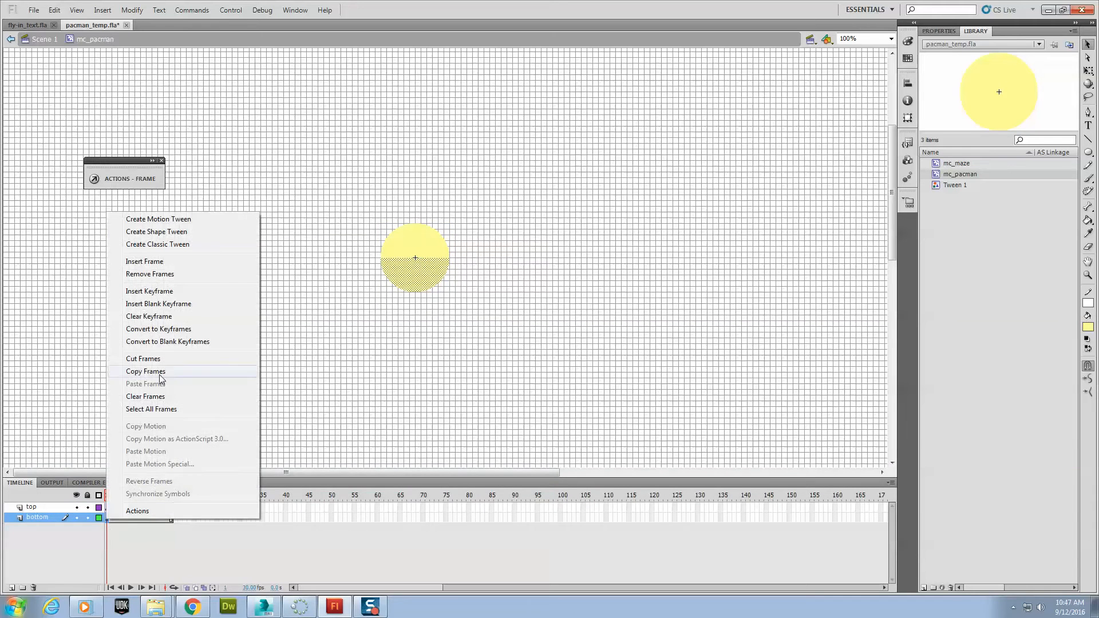
pyautogui.click(172, 245)
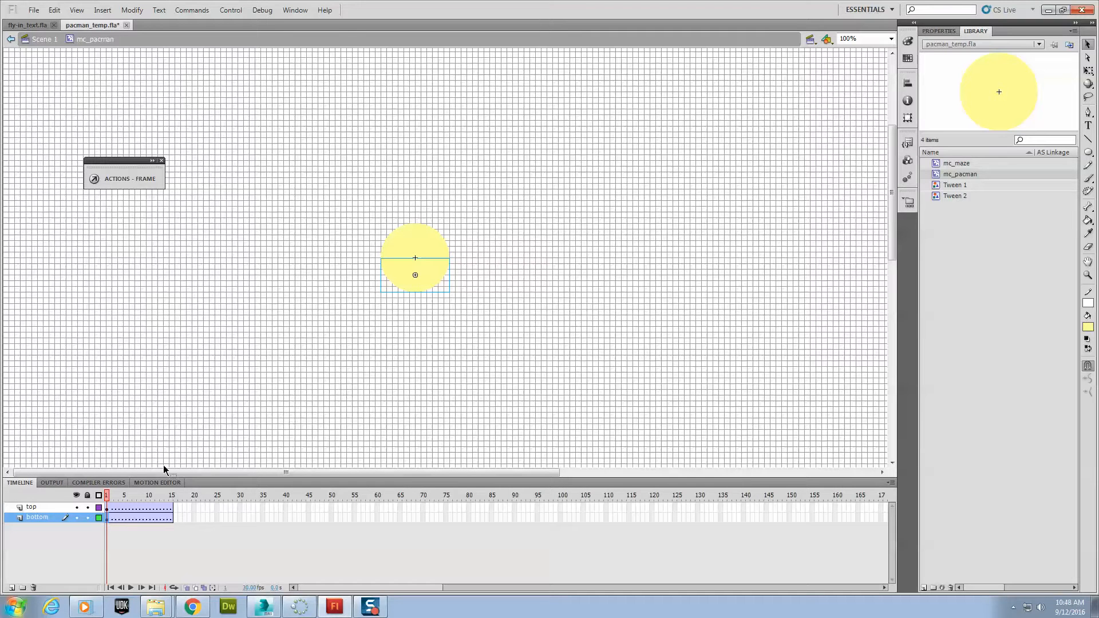
pyautogui.click(416, 276)
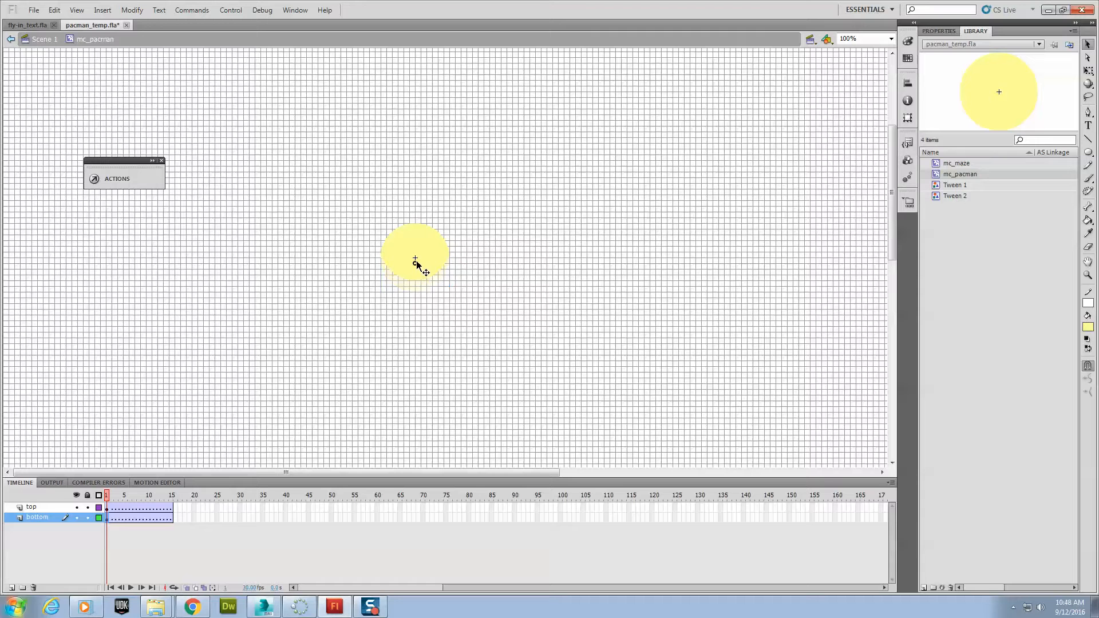
pyautogui.click(432, 324)
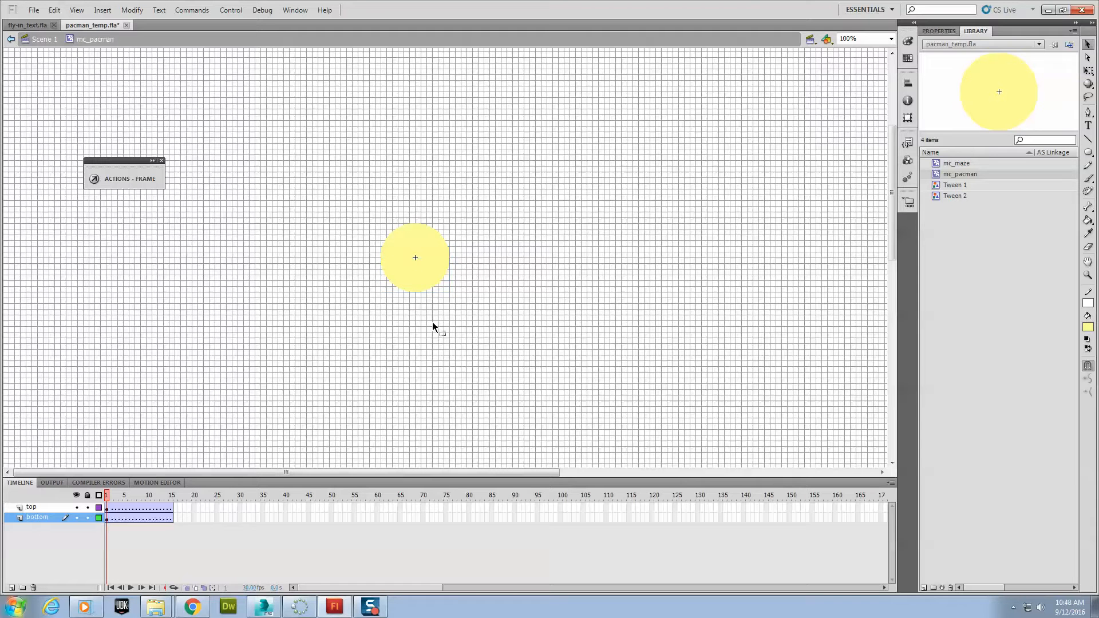
pyautogui.click(107, 518)
pyautogui.moveTo(416, 276); pyautogui.dragTo(414, 277)
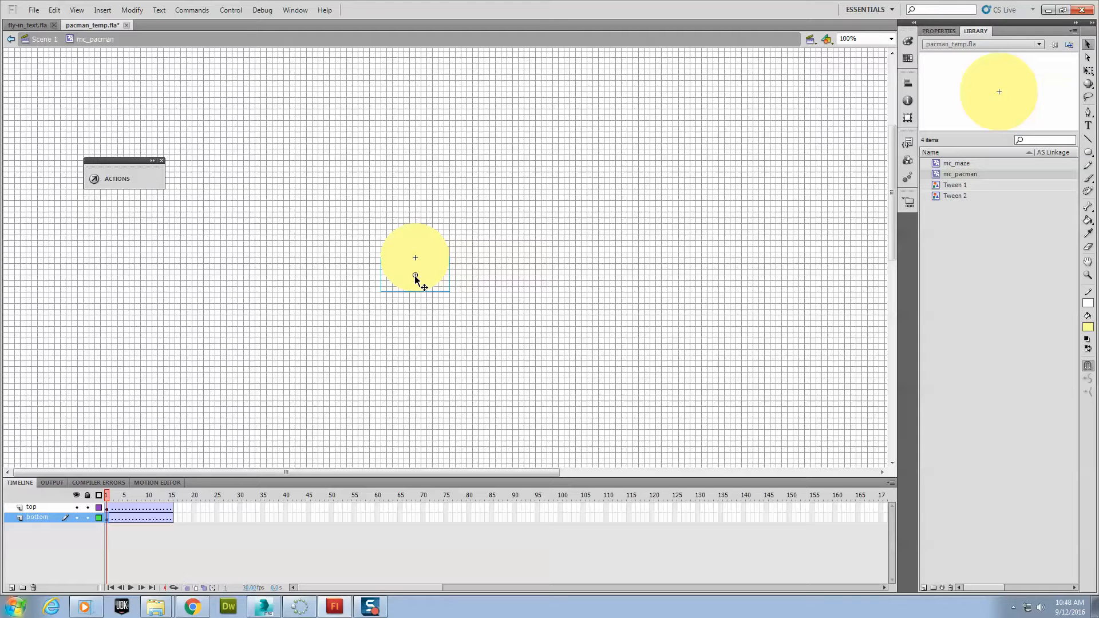
# - Insert keyframes at frame 15 on both the top and bottom layers
pyautogui.click(170, 508)
pyautogui.rightClick(170, 508)
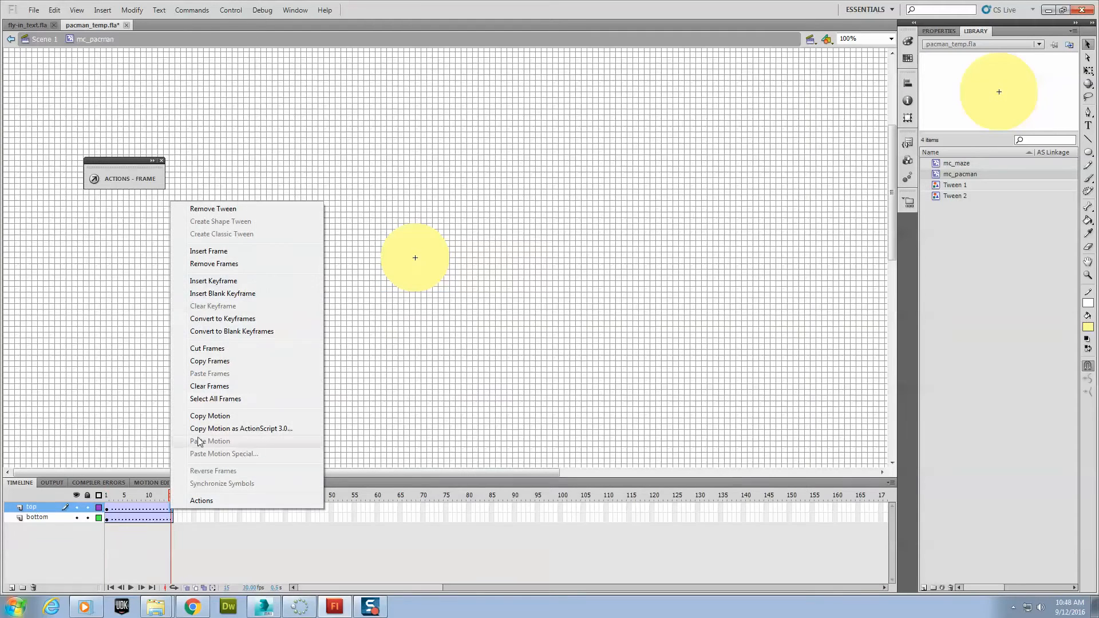
pyautogui.click(237, 282)
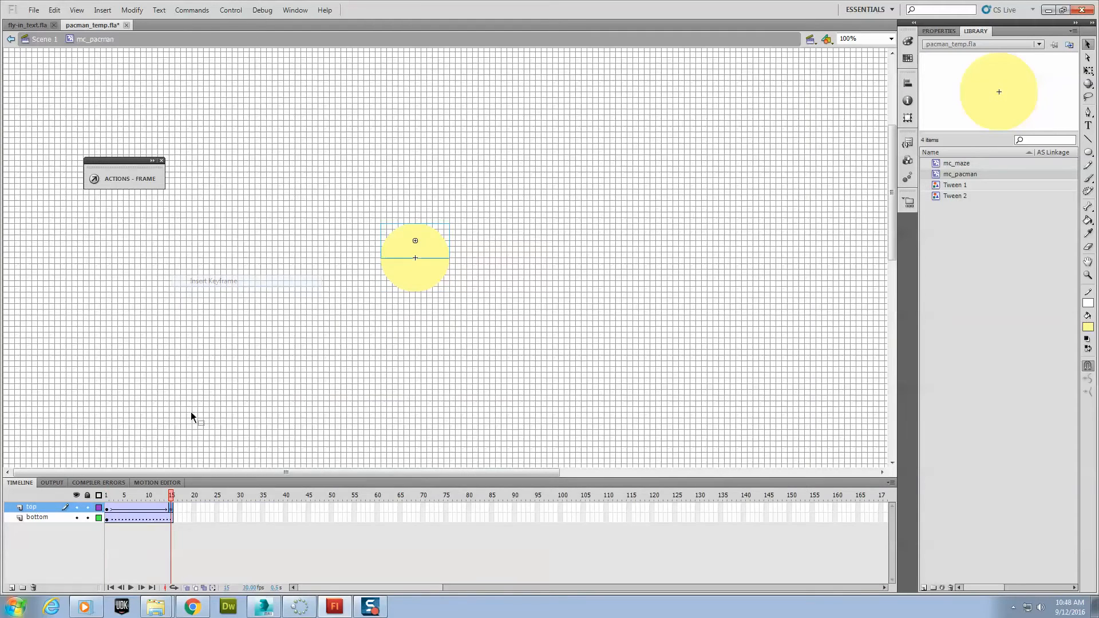
pyautogui.rightClick(171, 517)
pyautogui.click(221, 290)
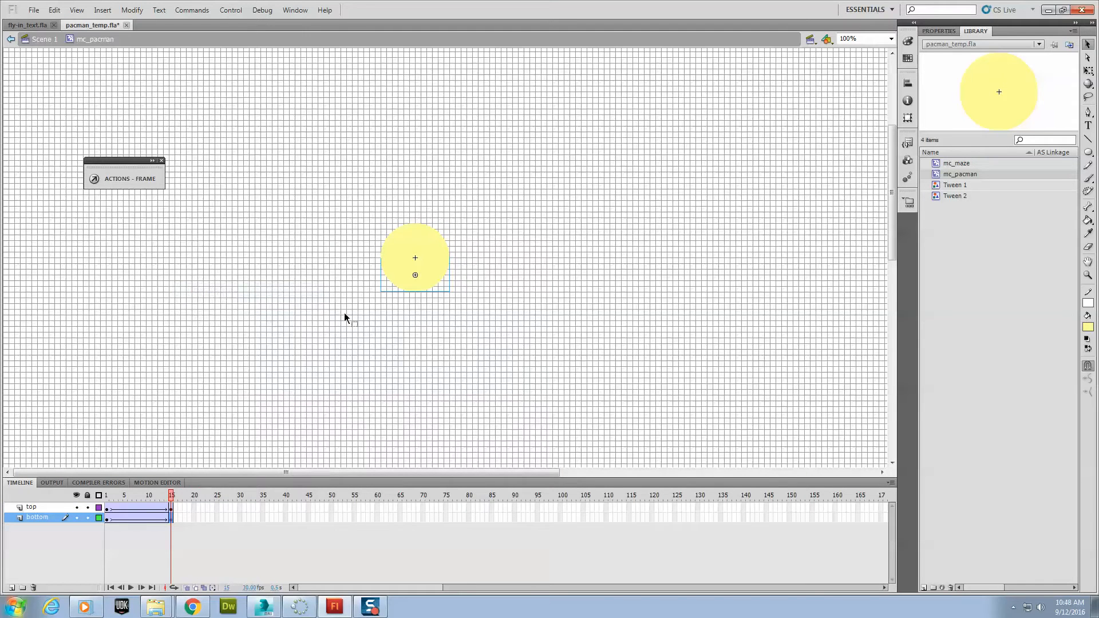
# - With the Free Transform tool, move the bottom half's transformation point up to the circle's center line at frame 15
pyautogui.click(1088, 70)
pyautogui.click(413, 279)
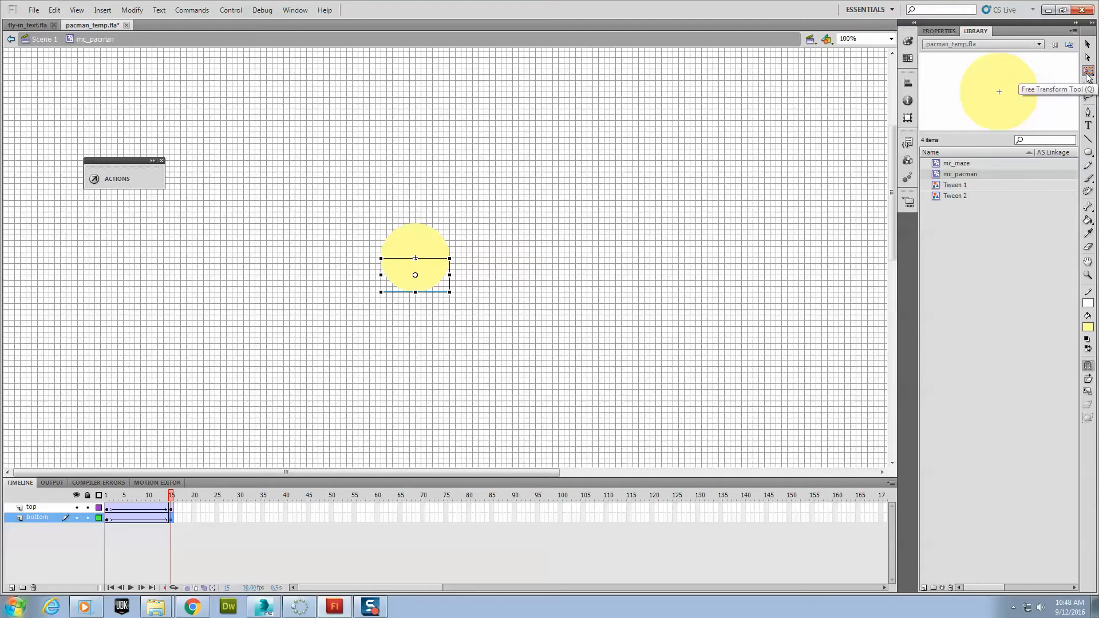
pyautogui.moveTo(415, 274); pyautogui.dragTo(415, 258)
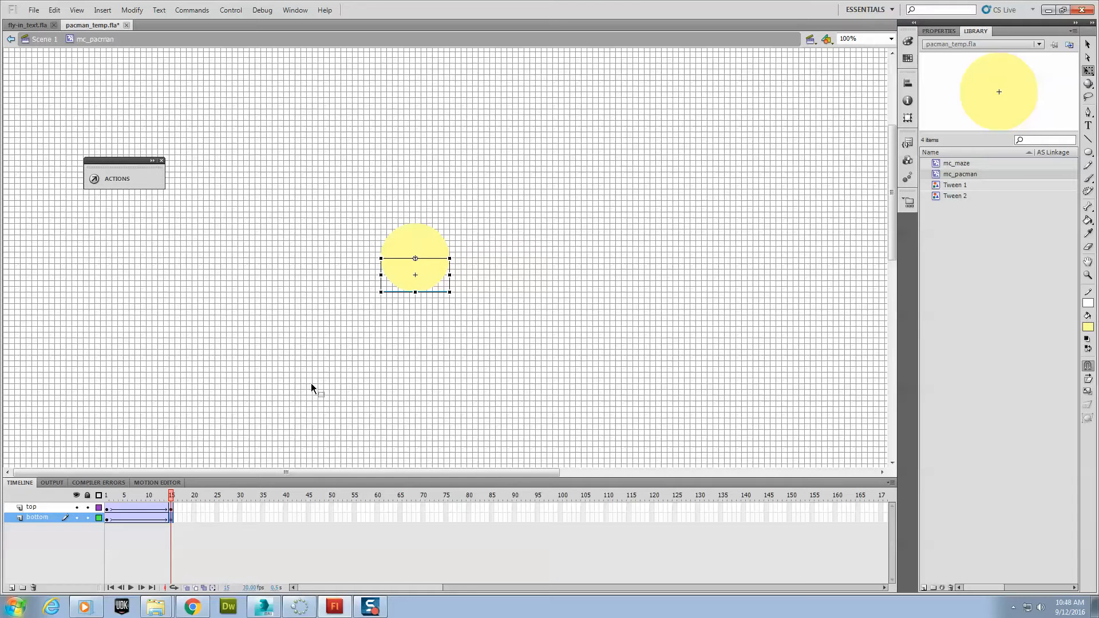
# - At frame 15, move the top half's transformation point down to the circle's center line
pyautogui.click(171, 507)
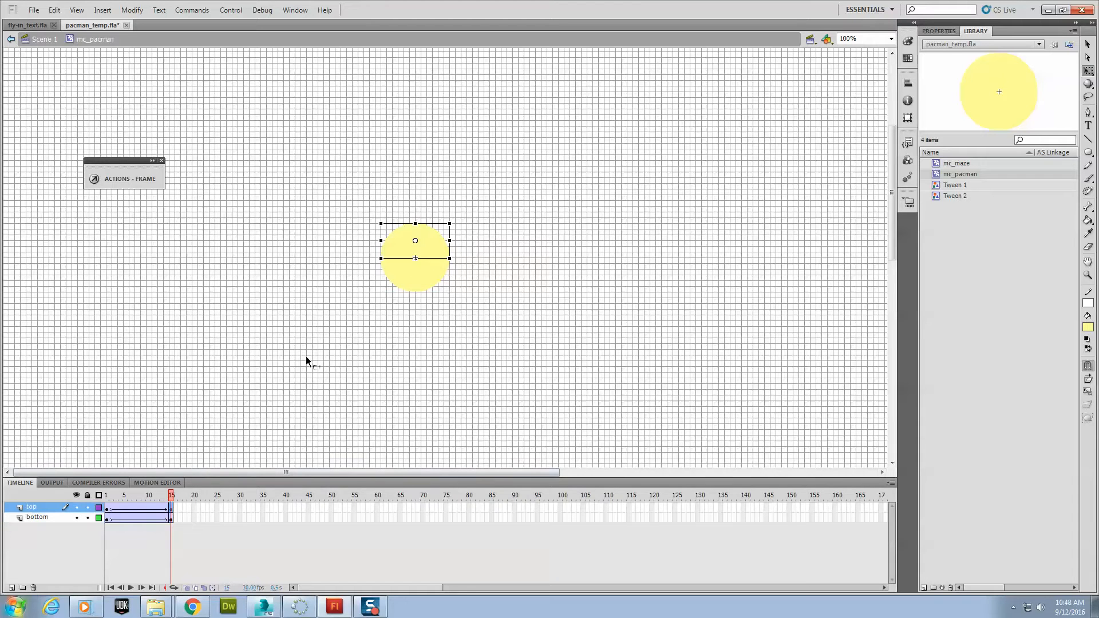
pyautogui.moveTo(417, 256); pyautogui.dragTo(415, 259)
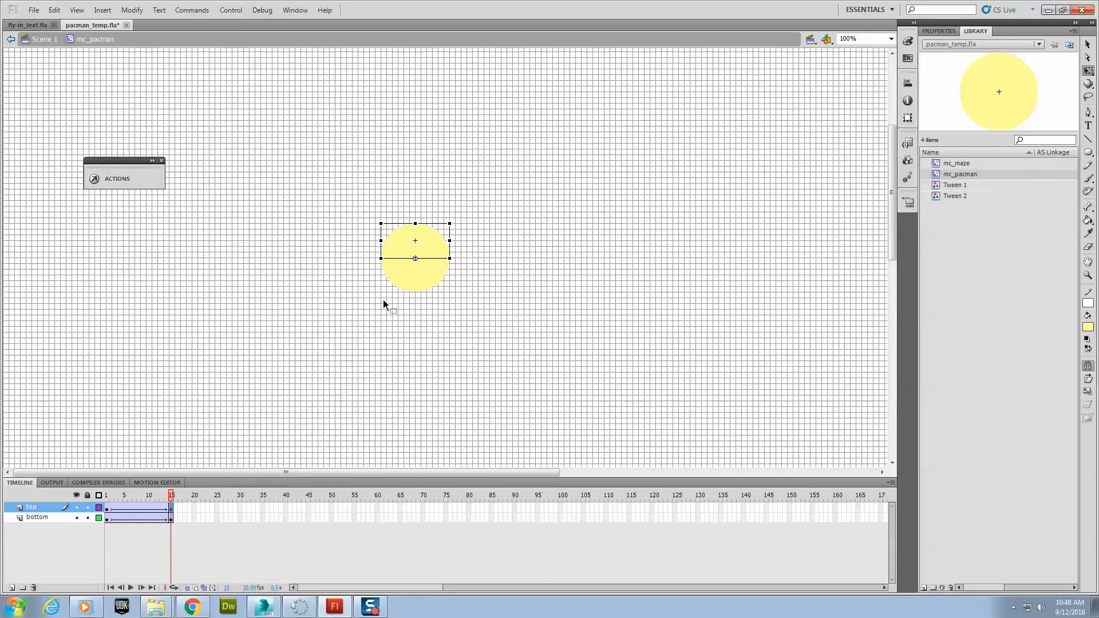
# - At frame 1, move the transformation points of both the top and bottom halves onto the circle's center line
pyautogui.click(107, 508)
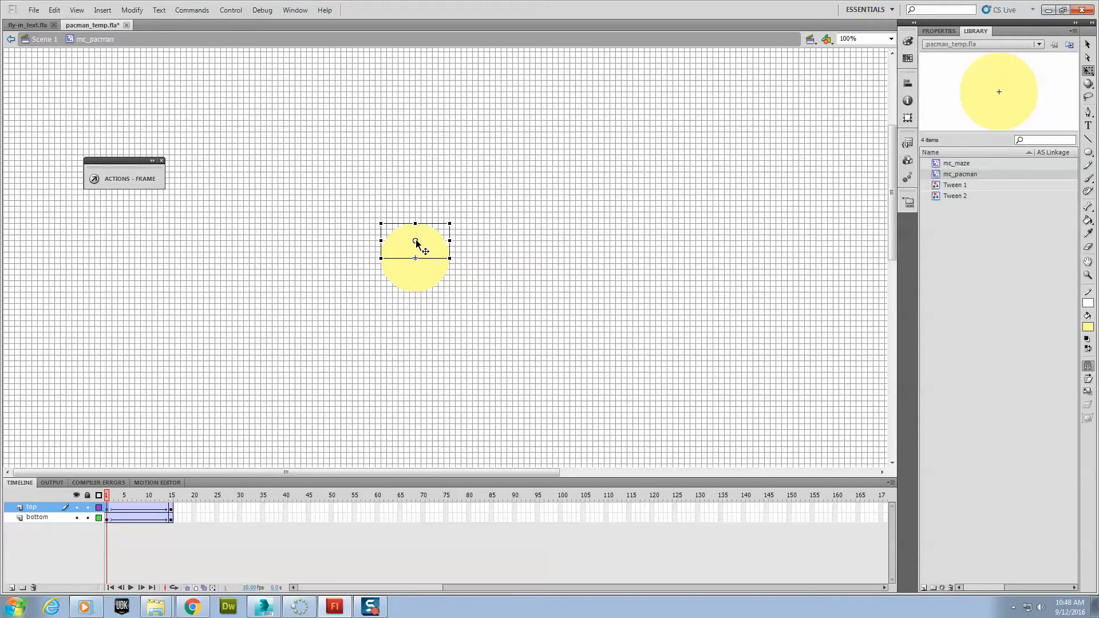
pyautogui.moveTo(417, 239); pyautogui.dragTo(417, 244)
pyautogui.click(106, 519)
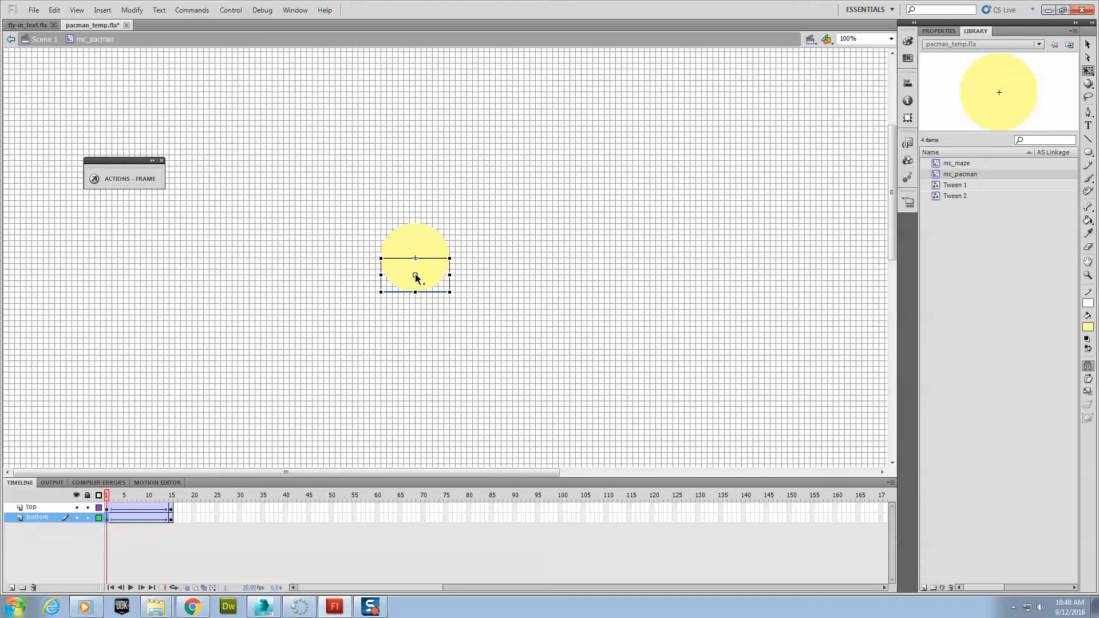
pyautogui.moveTo(415, 275); pyautogui.dragTo(416, 258)
# - Insert keyframes at frame 7 on both the top and bottom layers
pyautogui.click(170, 507)
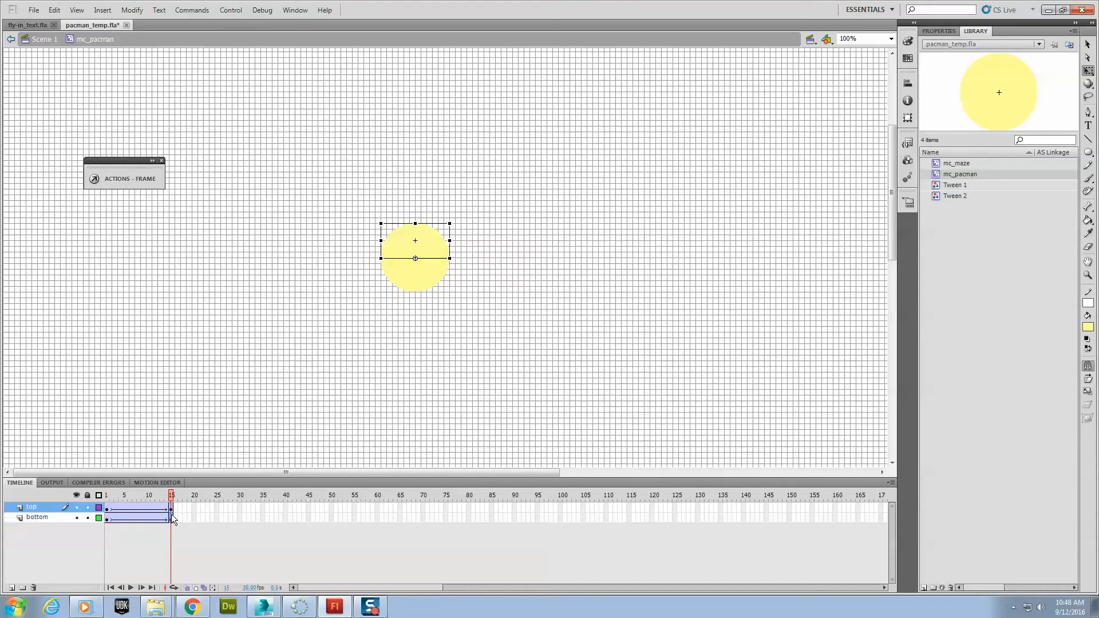
pyautogui.click(171, 518)
pyautogui.rightClick(136, 503)
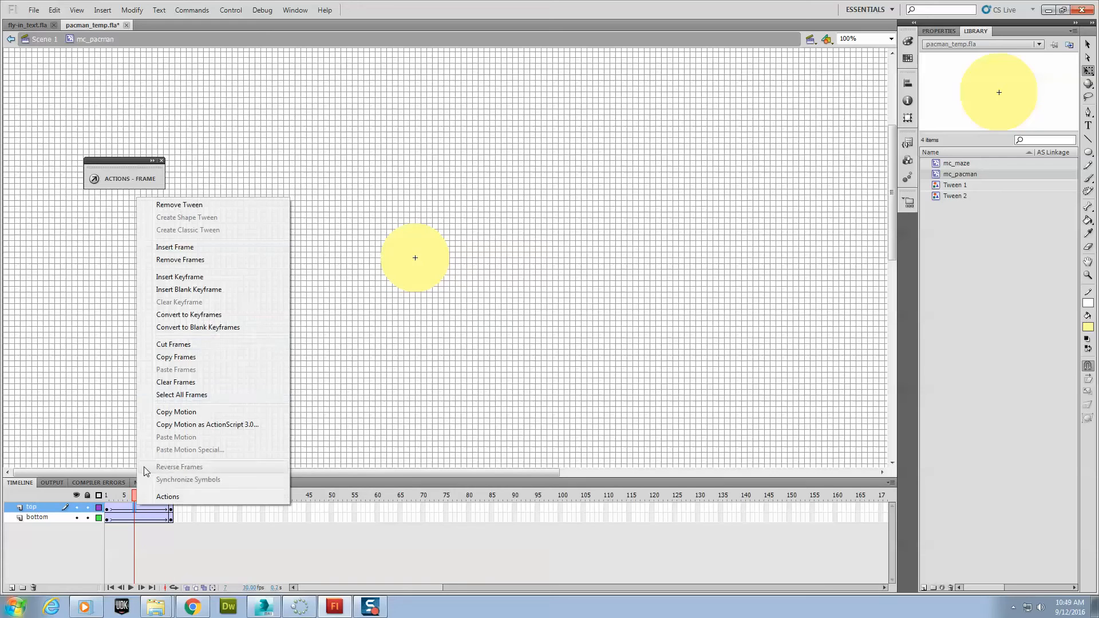
pyautogui.click(189, 278)
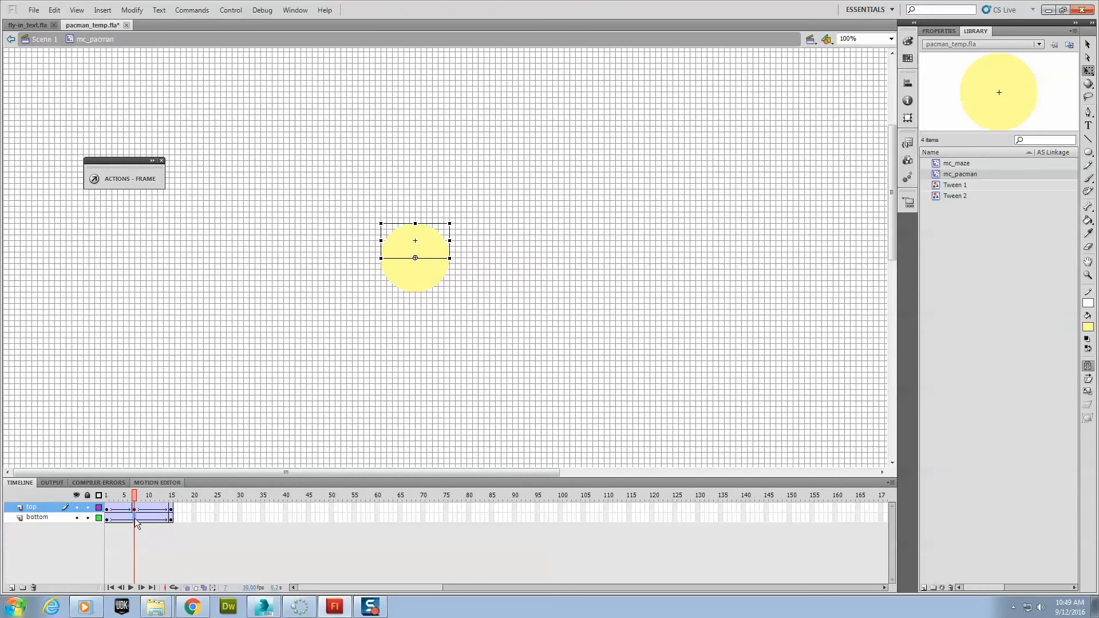
pyautogui.rightClick(135, 518)
pyautogui.click(187, 291)
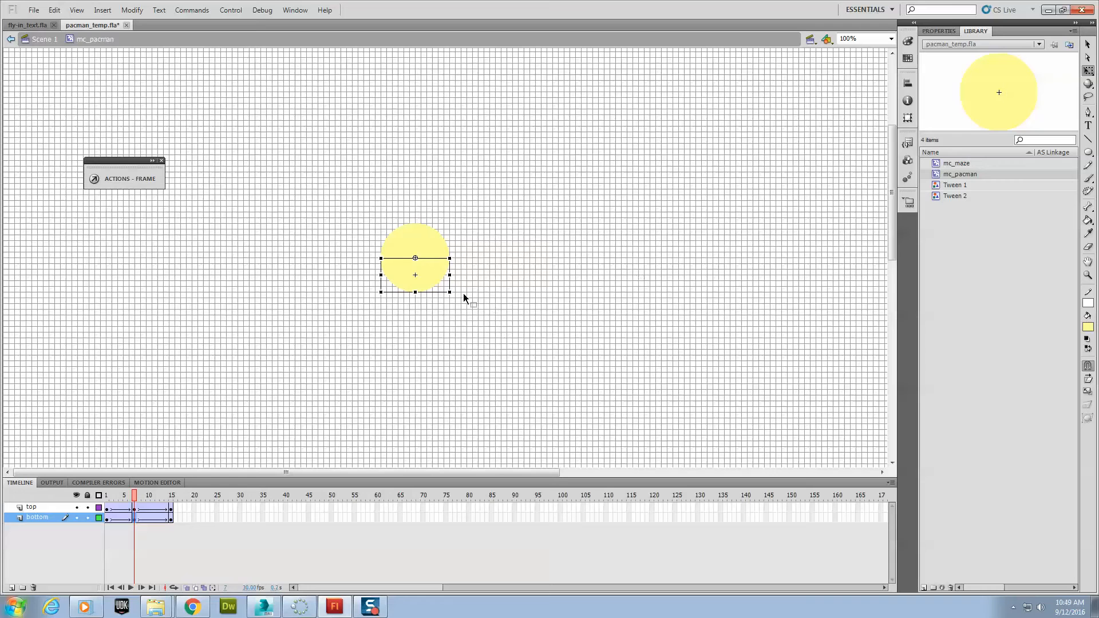
# - At frame 7, rotate the bottom half down and the top half up to open the mouth, and scrub the timeline to preview
pyautogui.moveTo(455, 291); pyautogui.dragTo(407, 326)
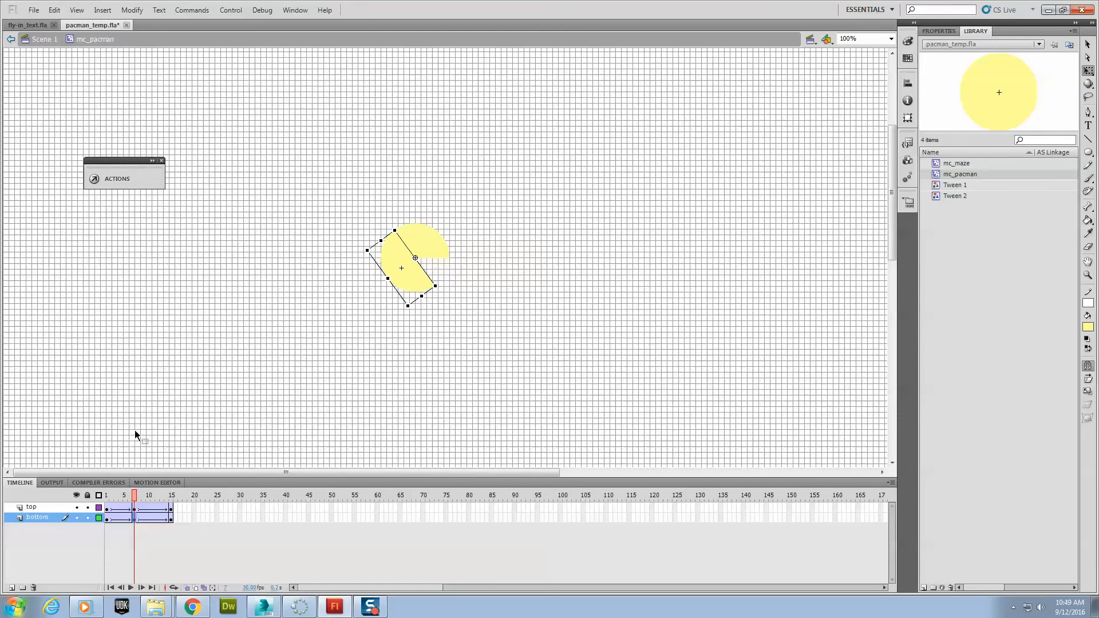
pyautogui.click(136, 508)
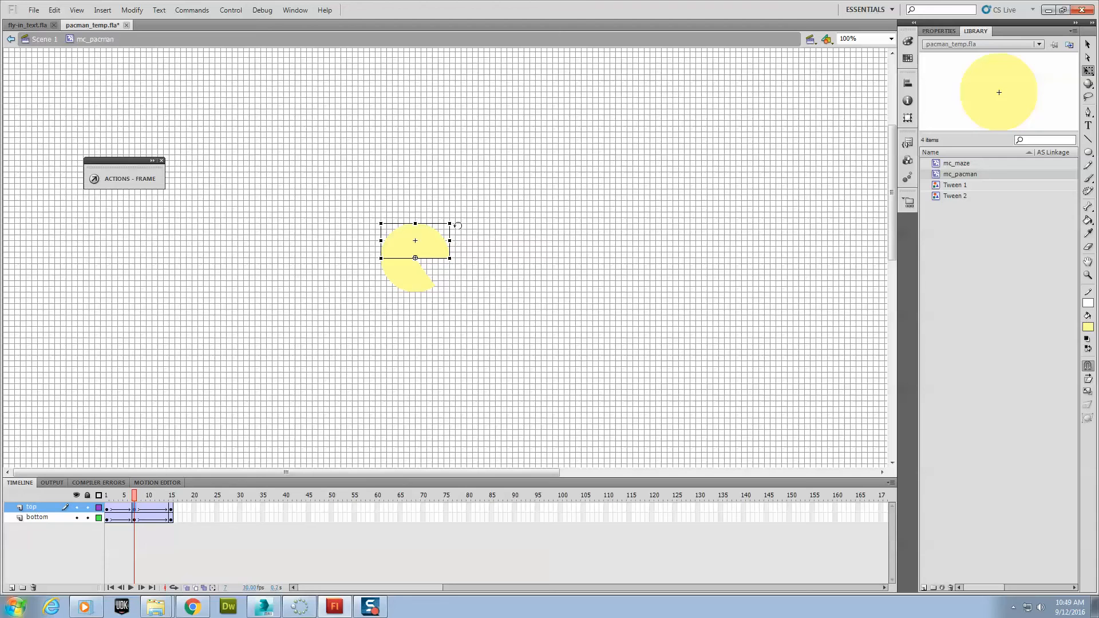
pyautogui.moveTo(454, 222); pyautogui.dragTo(447, 185)
pyautogui.moveTo(427, 152); pyautogui.dragTo(407, 137)
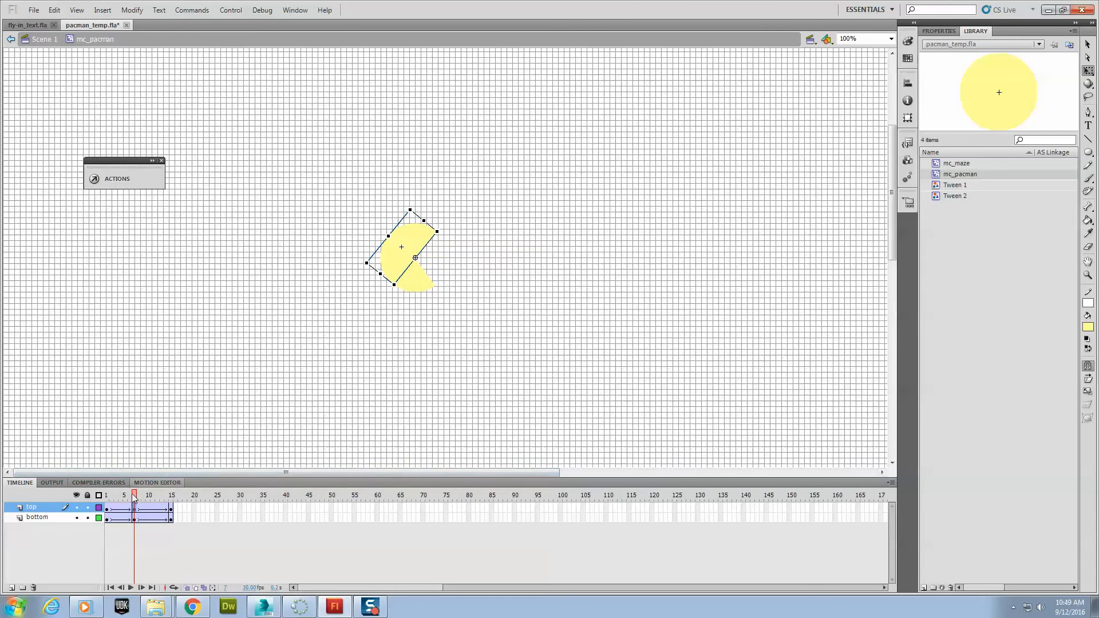
pyautogui.moveTo(136, 490); pyautogui.dragTo(168, 517)
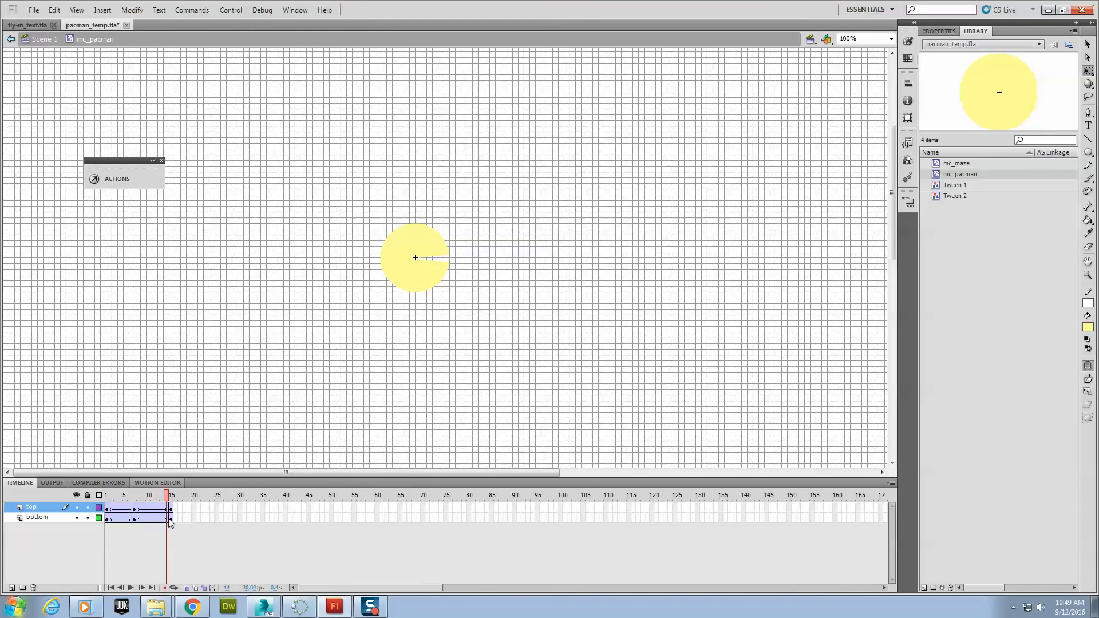